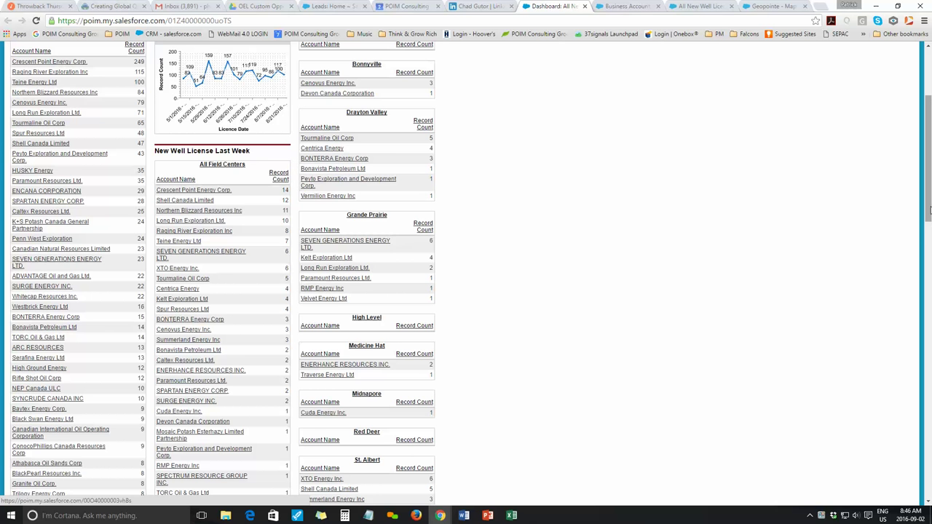
Step: Review the new well licence dashboard, and the Cuda Energy Inc. account's summary charts, contacts, partners, drilling licences and facility licences
scroll(929, 211, "down", 1)
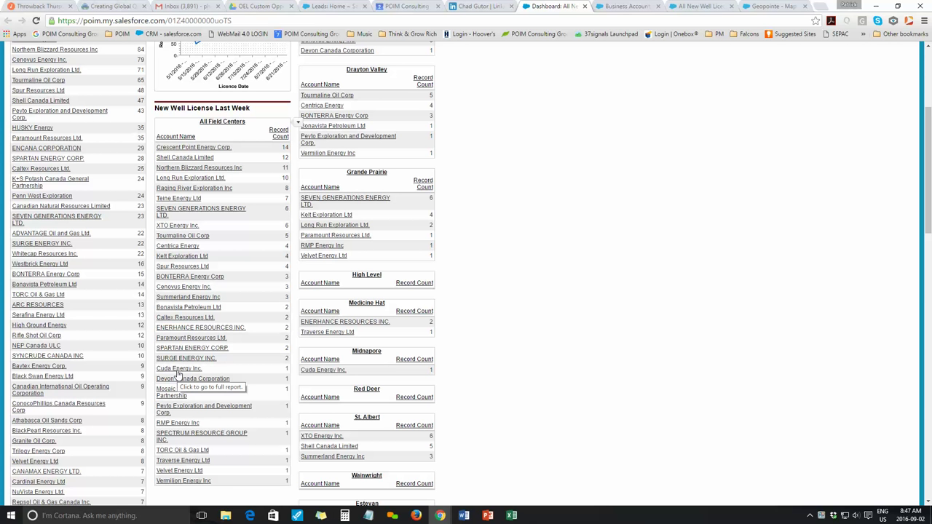
left_click(621, 6)
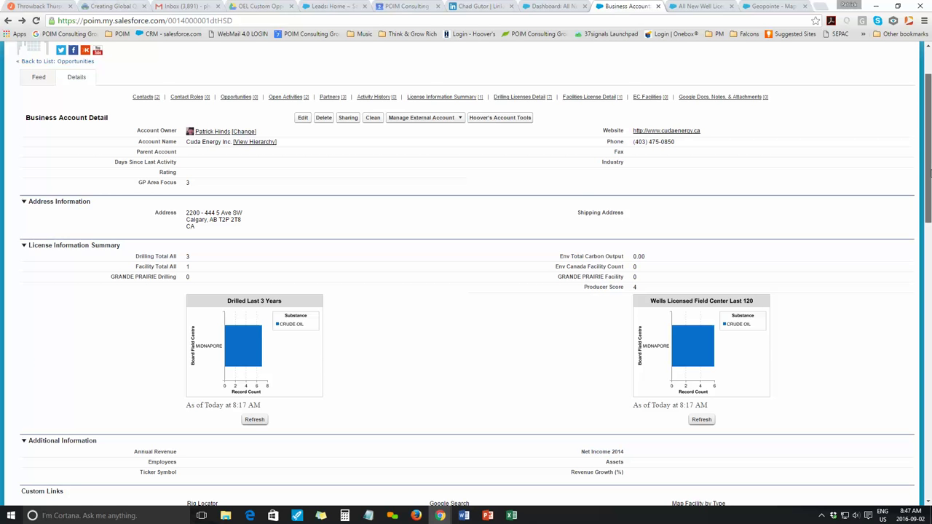
left_click_drag(929, 174, 930, 366)
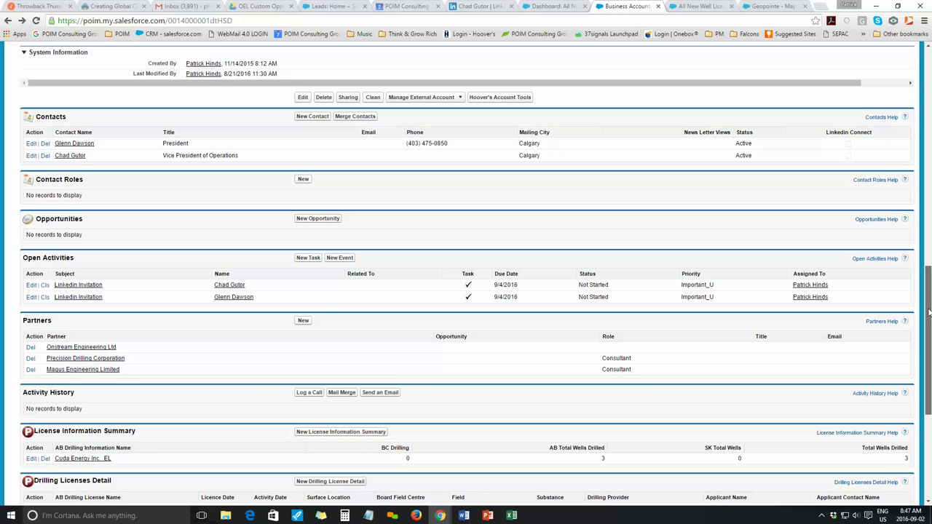
scroll(929, 311, "down", 4)
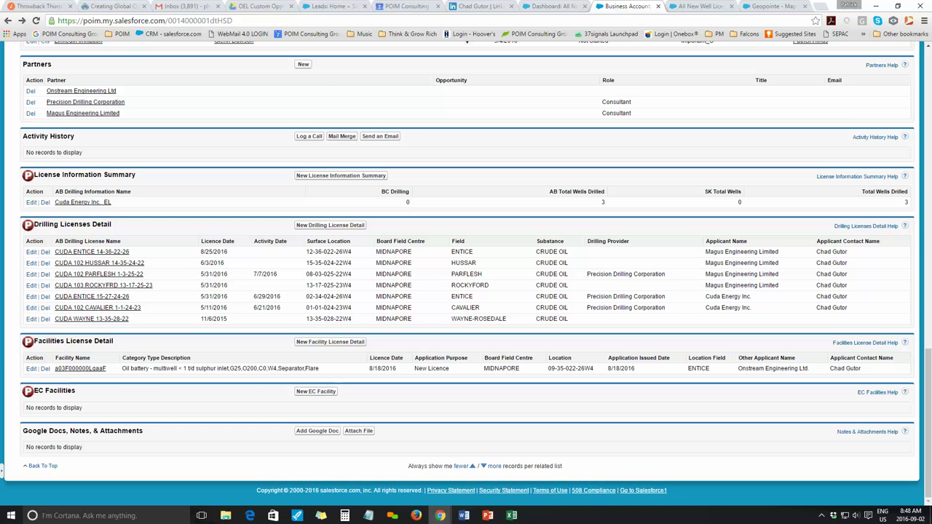
scroll(676, 280, "up", 1)
scroll(466, 274, "up", 2)
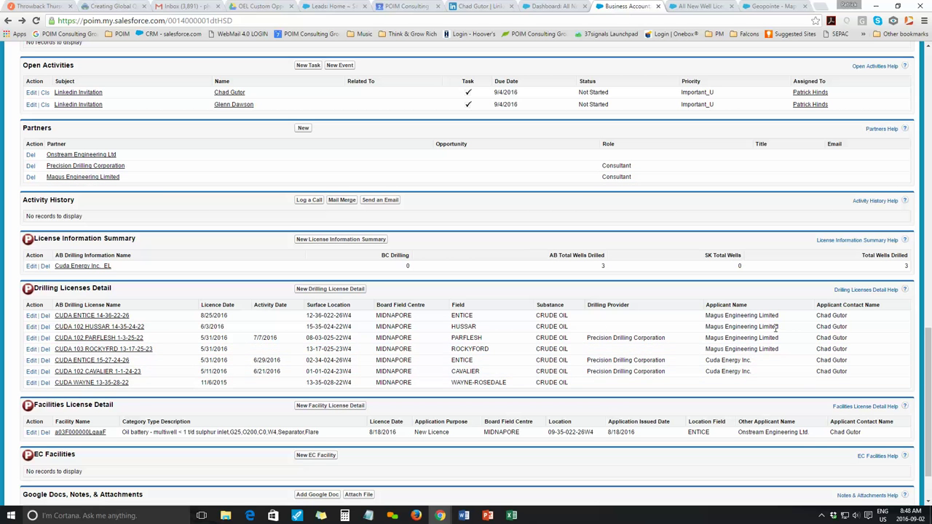
Step: Switch to LinkedIn and review the Cuda Energy Vice President of Operations' profile, including the experience section
left_click(481, 7)
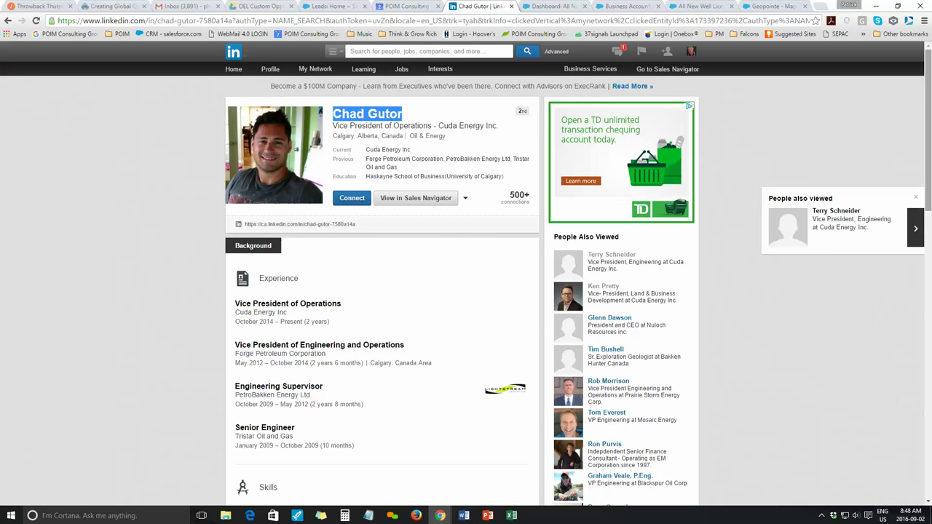
scroll(241, 392, "down", 1)
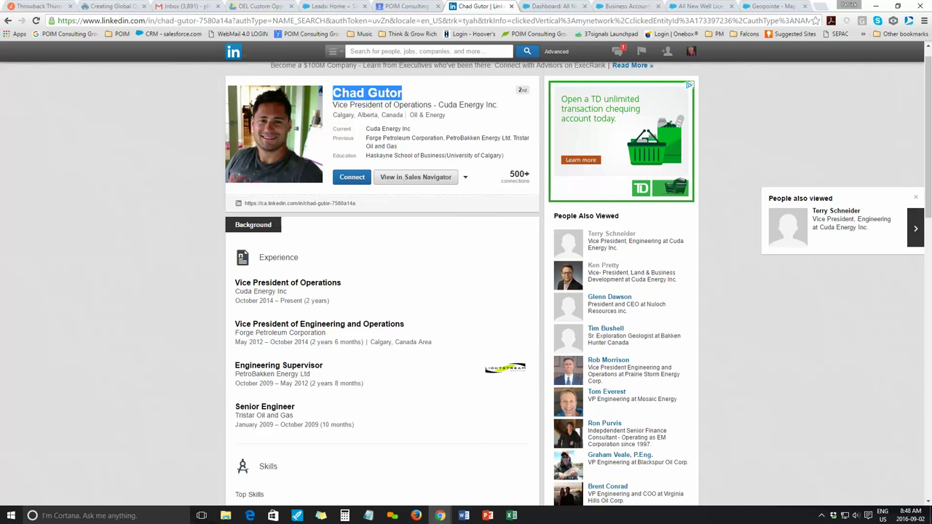
scroll(928, 146, "down", 2)
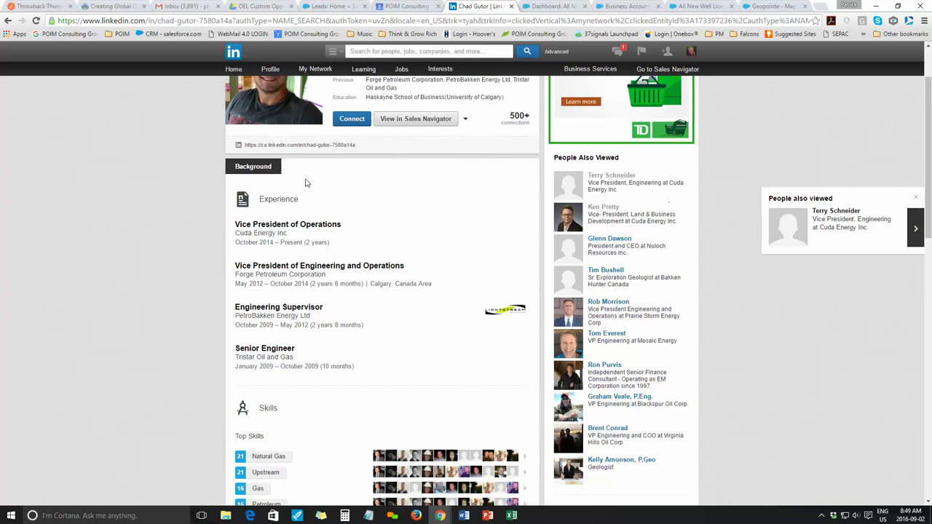
left_click_drag(928, 154, 929, 126)
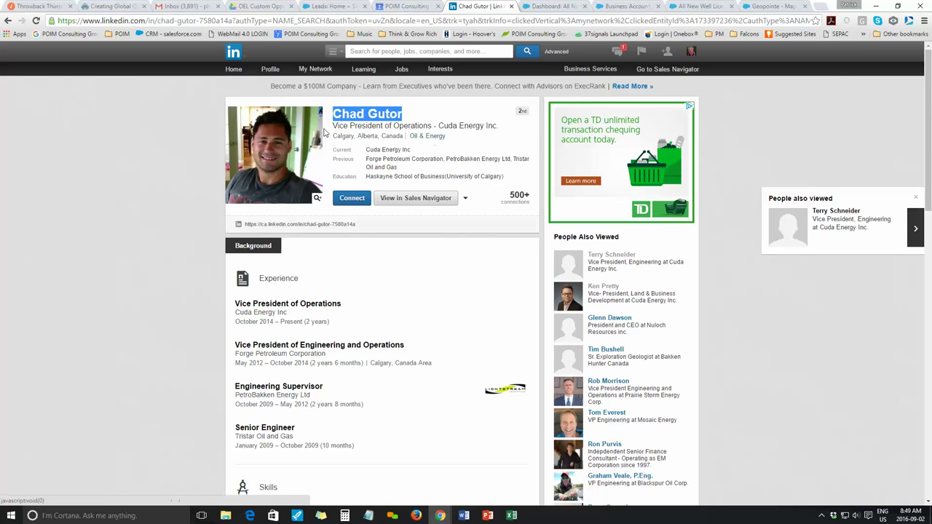
Step: Preview a new Salesforce contact record captured from the LinkedIn profile with the CRM browser extension, and close it without creating it
left_click(908, 22)
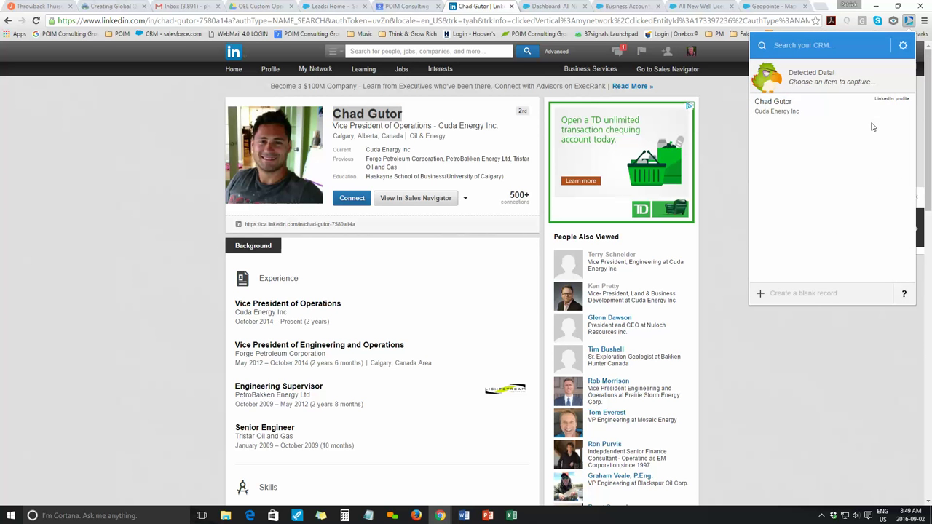
left_click(841, 109)
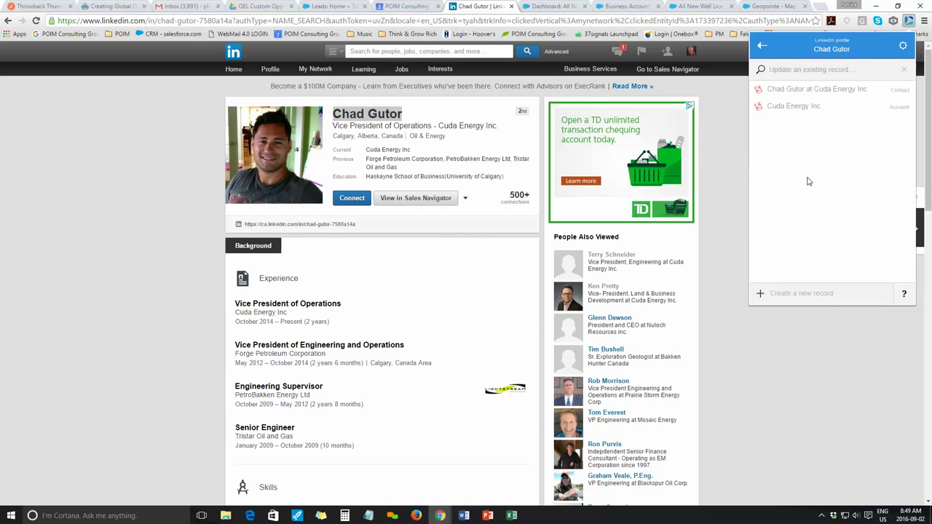
left_click(768, 293)
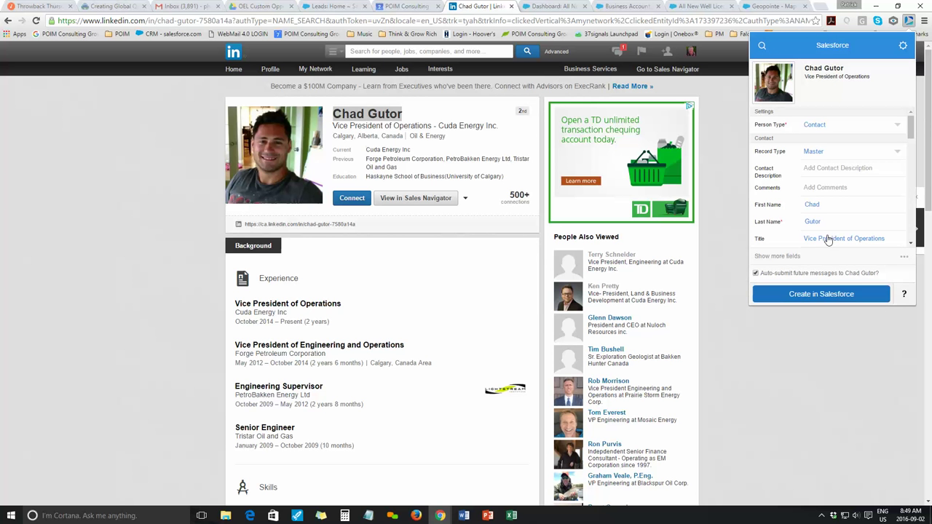
left_click(778, 354)
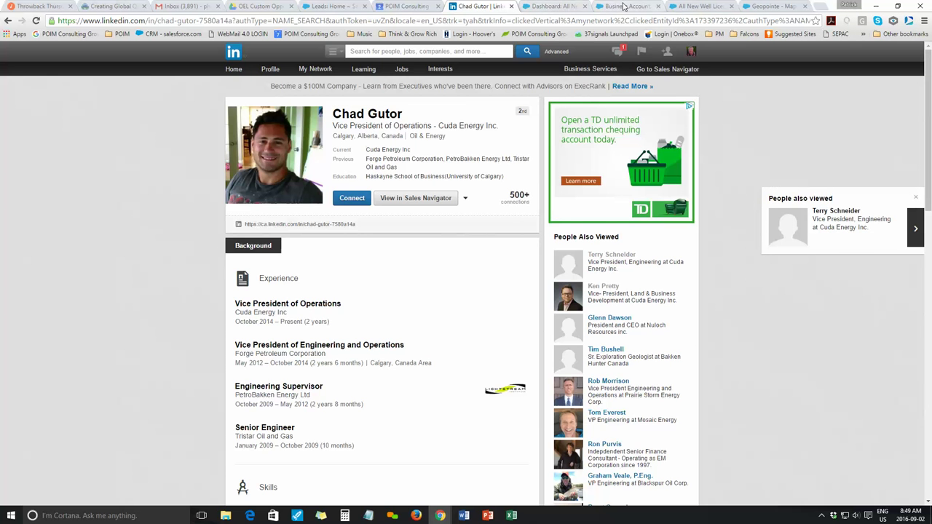
Step: Return to the Cuda Energy Inc. account in Salesforce, run its Google Search custom link and look through the results
left_click(624, 7)
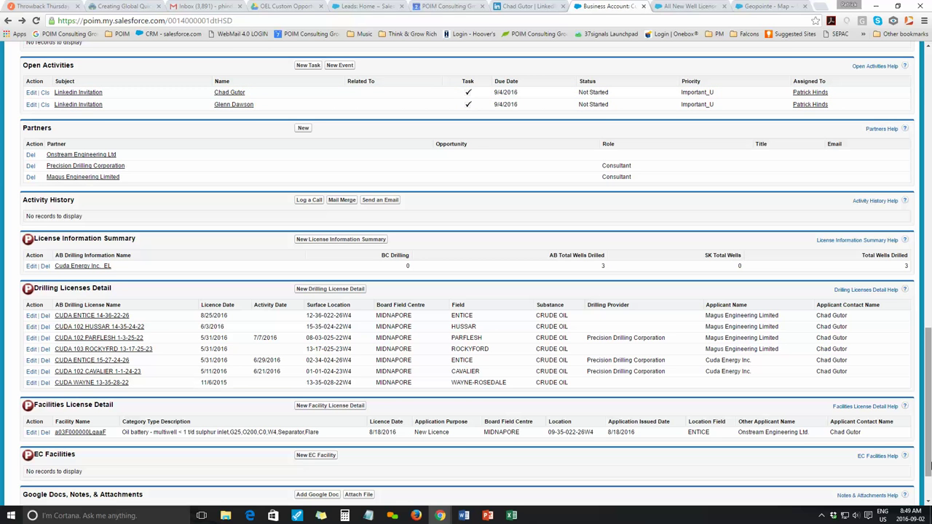
scroll(930, 450, "up", 3)
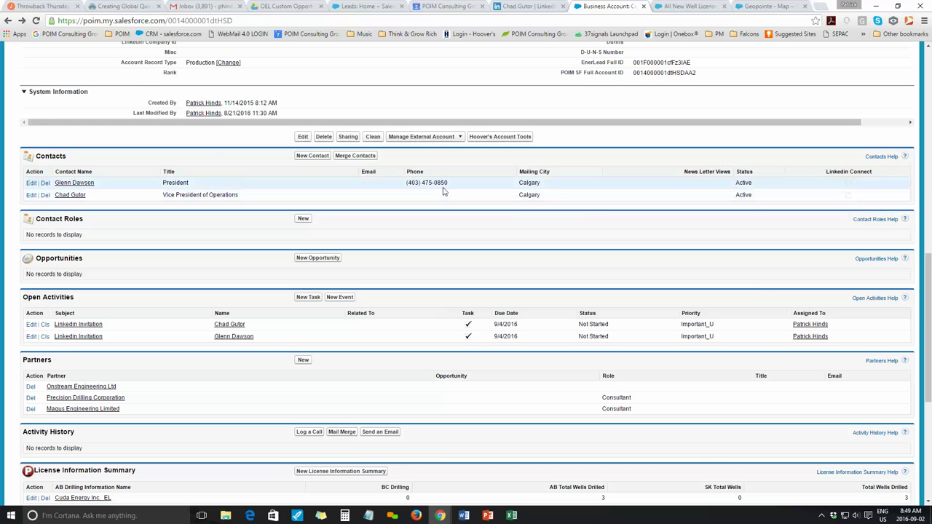
scroll(927, 333, "up", 3)
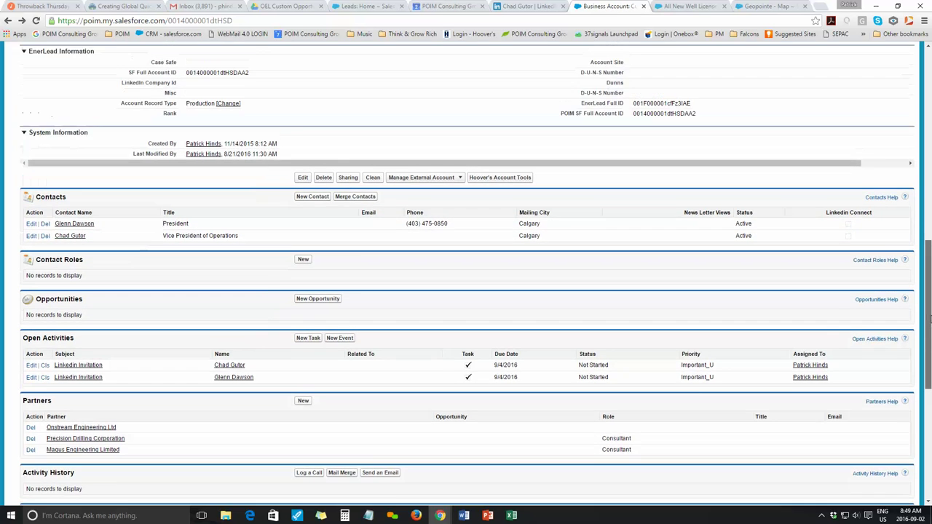
scroll(928, 333, "up", 2)
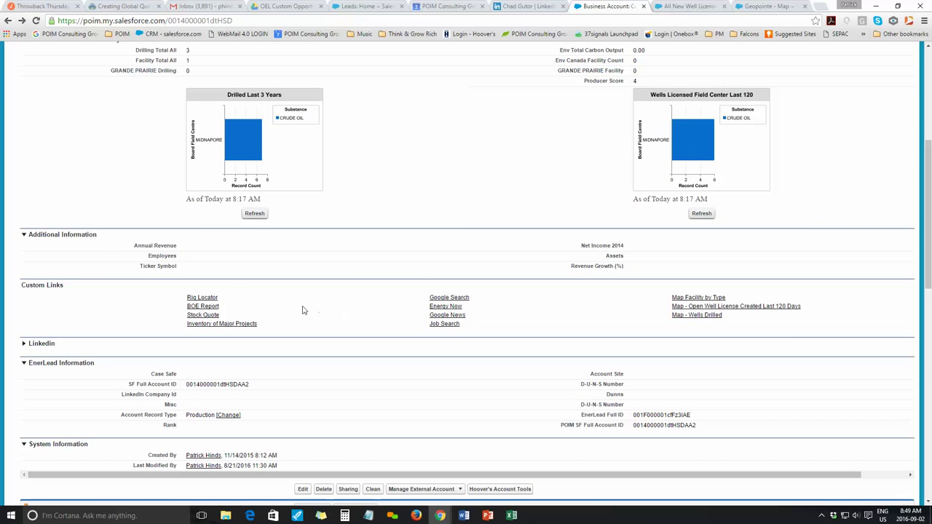
left_click(449, 298)
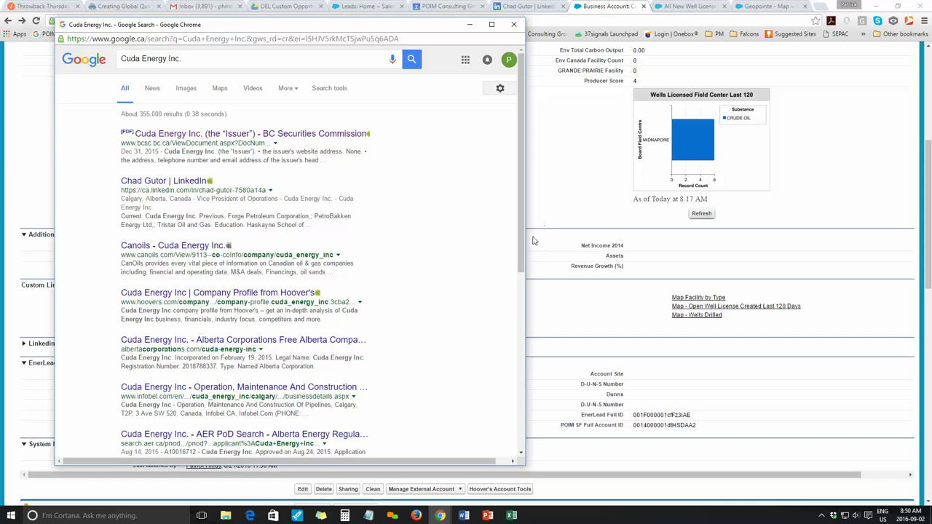
left_click_drag(521, 251, 516, 276)
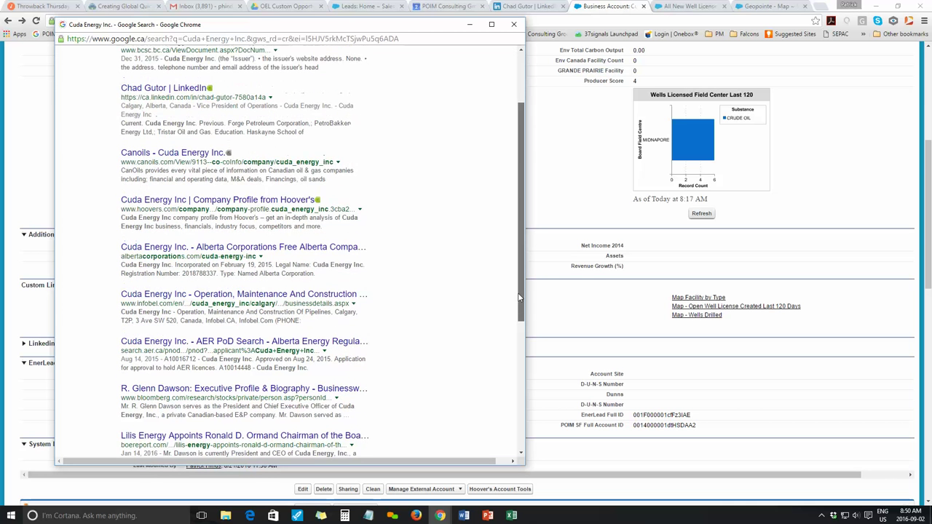
scroll(513, 303, "up", 2)
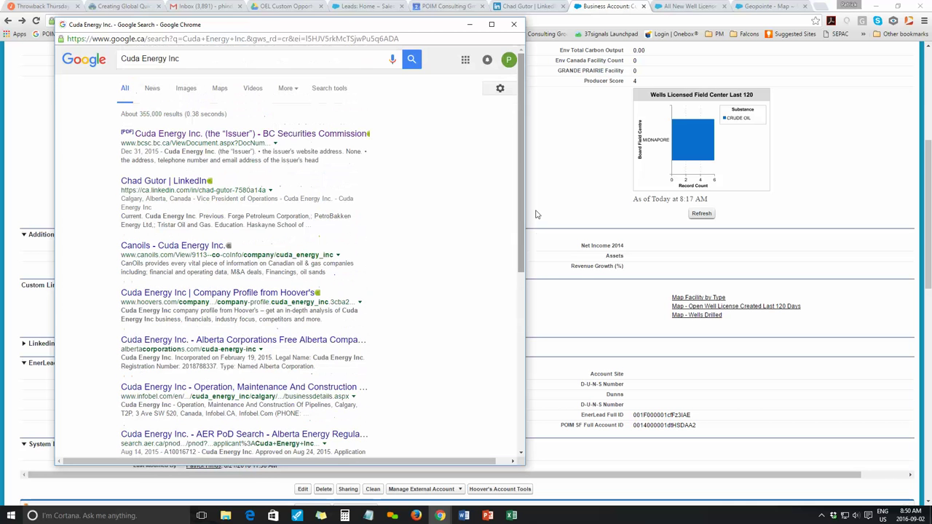
Step: Open the BC Securities Commission PDF on Cuda Energy Inc. and copy the VP, Exploration's full name from the insiders and promoters table
left_click(320, 134)
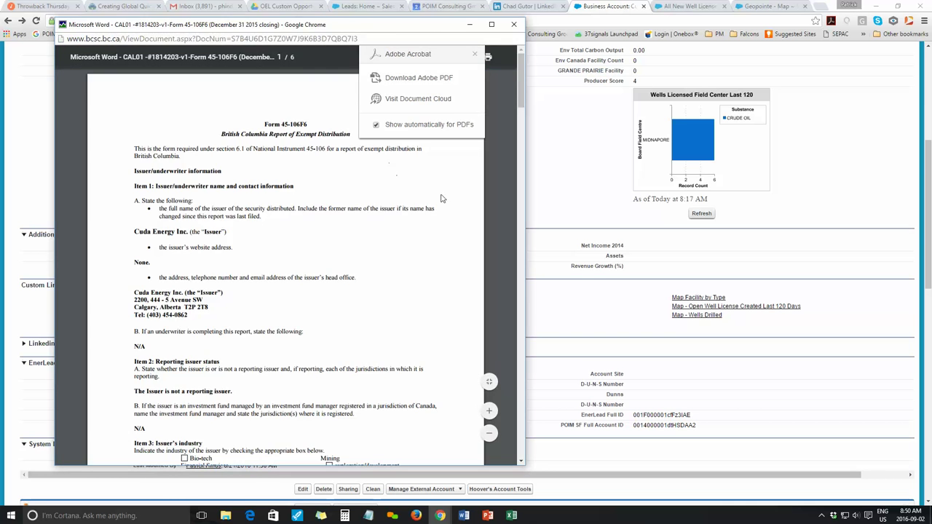
left_click_drag(523, 106, 521, 134)
scroll(132, 237, "down", 4)
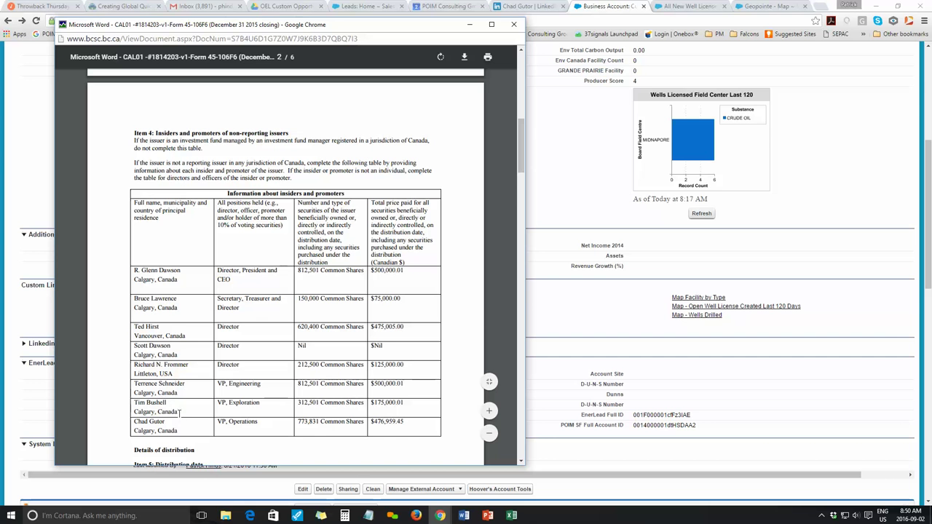
left_click_drag(174, 407, 153, 393)
left_click(143, 402)
right_click(156, 401)
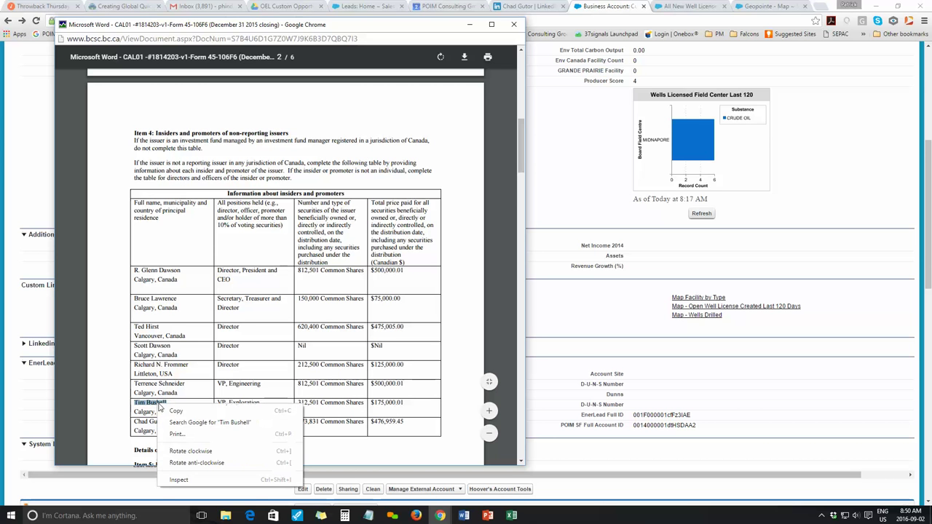
left_click(273, 410)
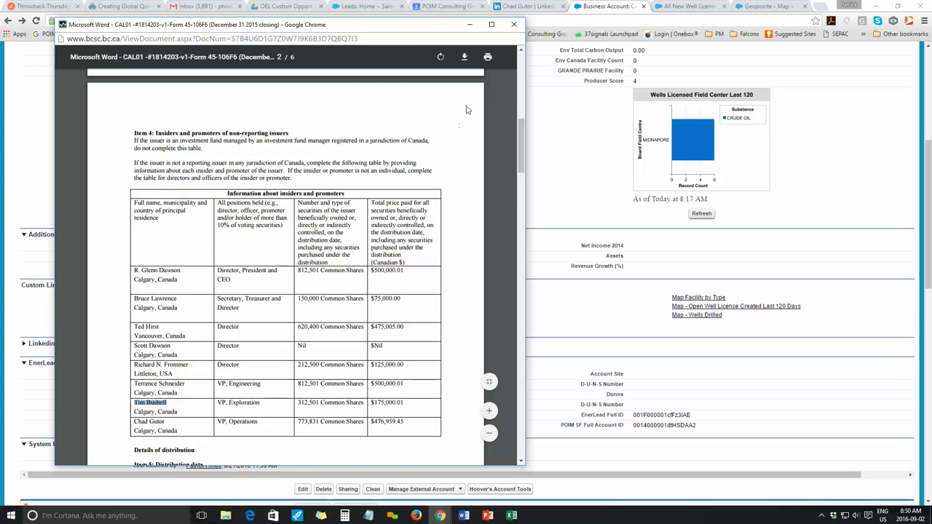
Step: Start a new contact from the Cuda Energy Inc. account and paste the copied full name into First Name
left_click(470, 26)
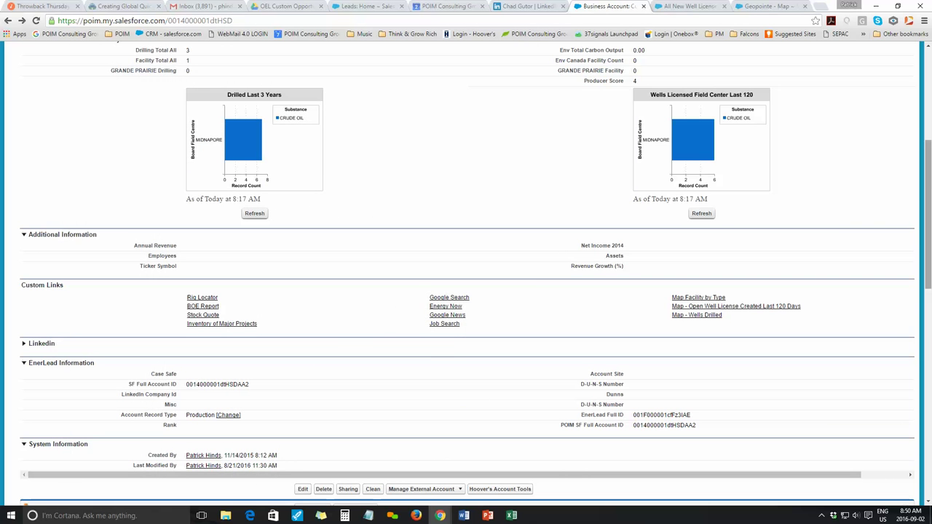
scroll(928, 186, "down", 5)
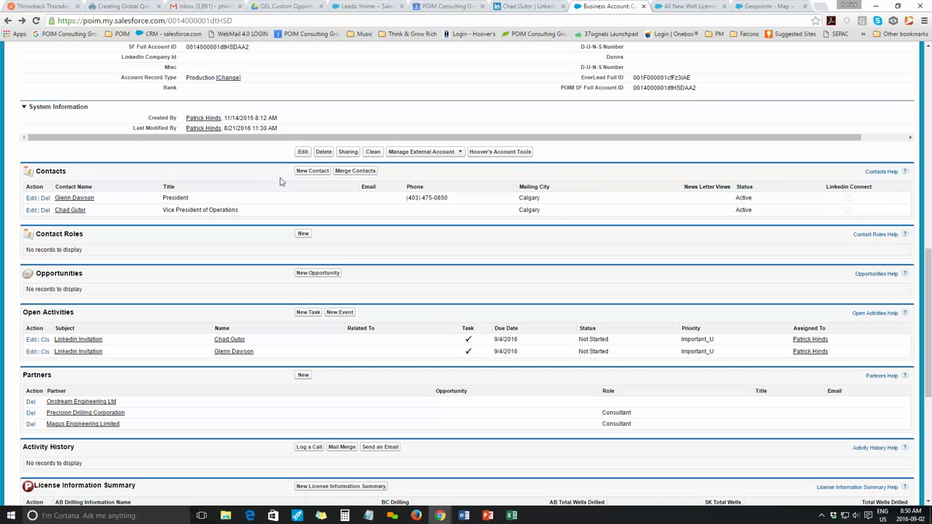
left_click(313, 172)
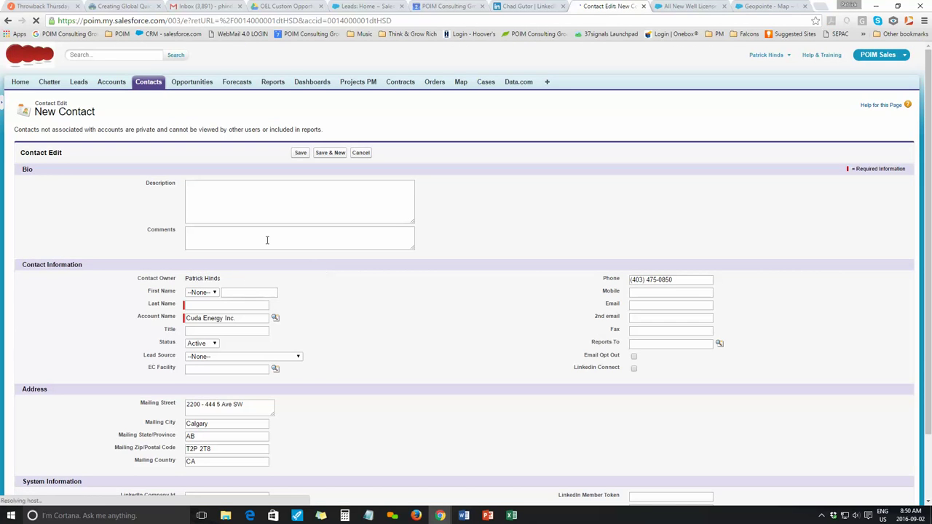
right_click(248, 293)
left_click(270, 353)
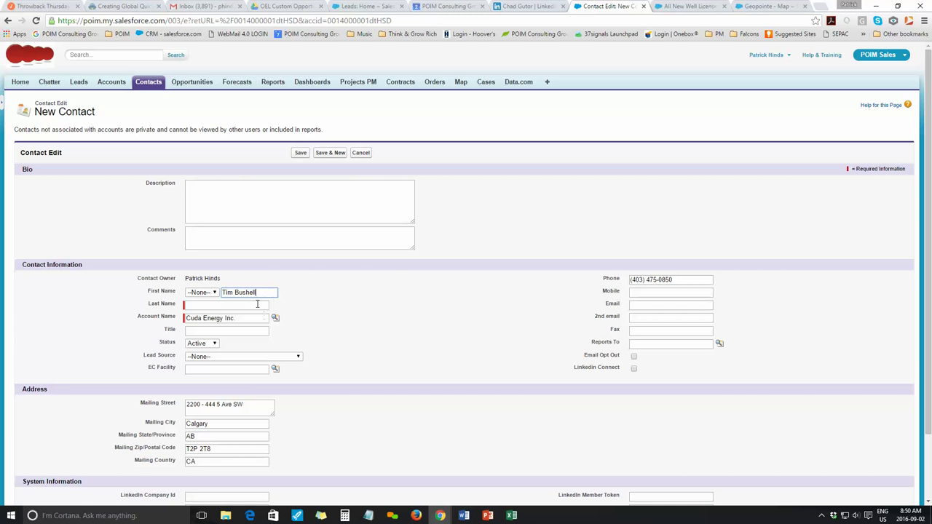
Step: Move the surname from the new contact's First Name field into Last Name
double_click(237, 292)
right_click(247, 294)
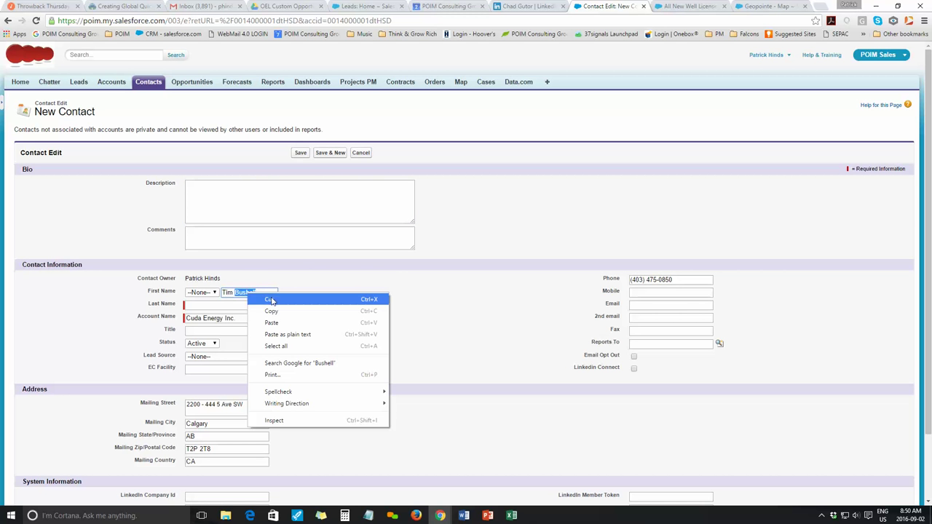
left_click(273, 301)
left_click(236, 307)
right_click(234, 309)
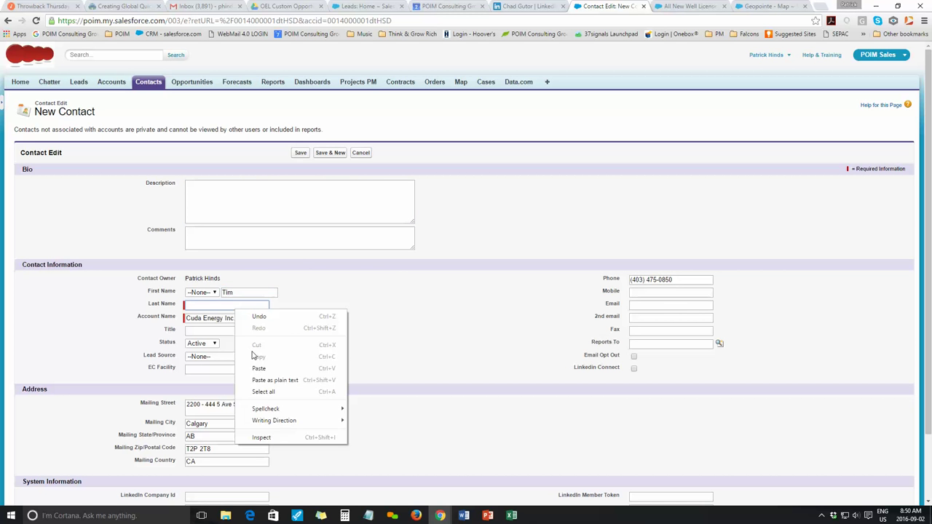
left_click(260, 370)
Step: Enter VP Eng as the new contact's title and save the contact
left_click(214, 332)
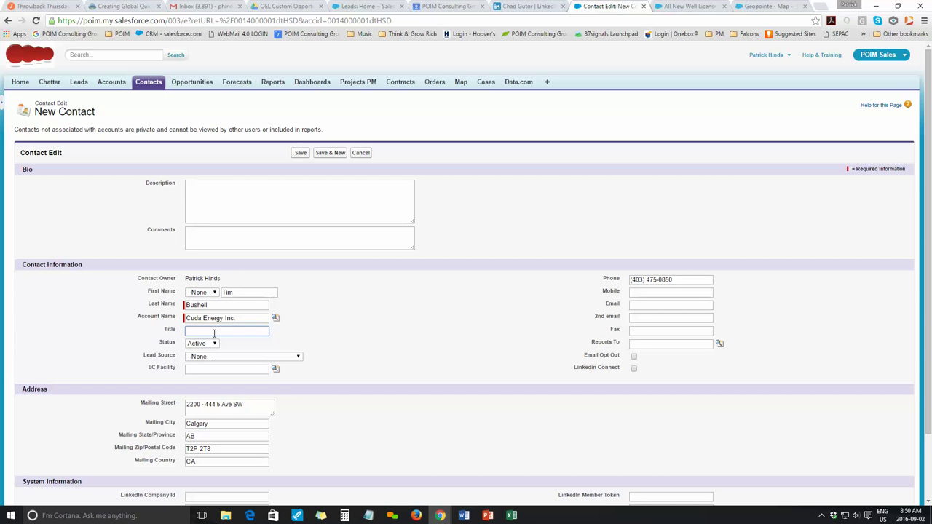
type("VP Eng")
left_click(301, 152)
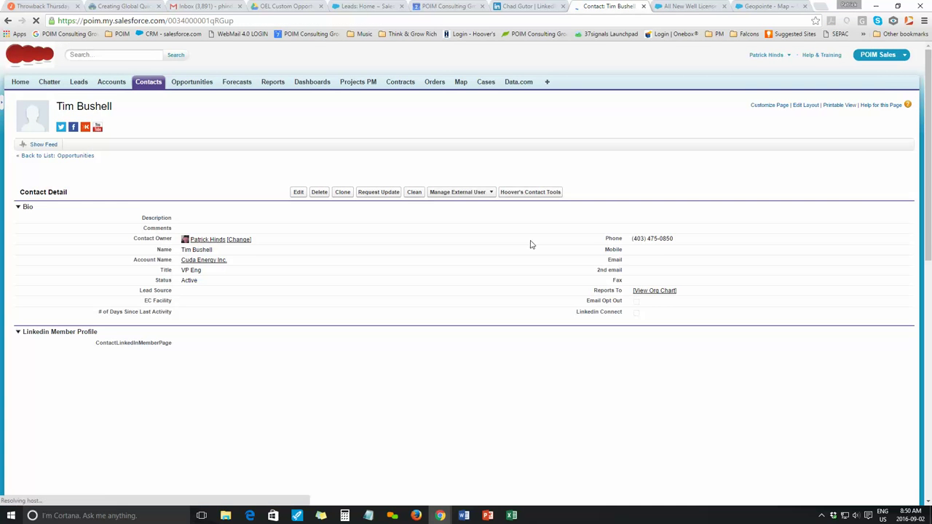
Step: Remove the company filter from the saved contact's LinkedIn member search and return to the contact details
scroll(304, 220, "down", 2)
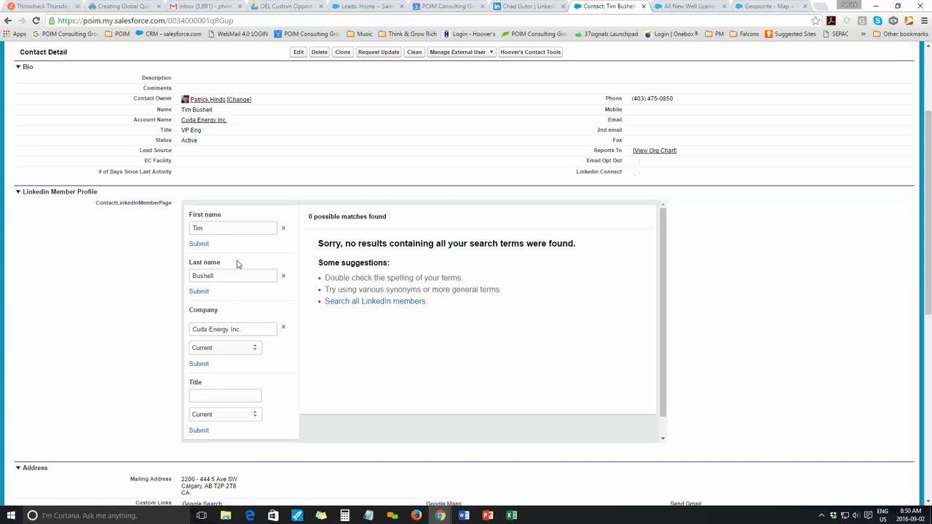
left_click(284, 327)
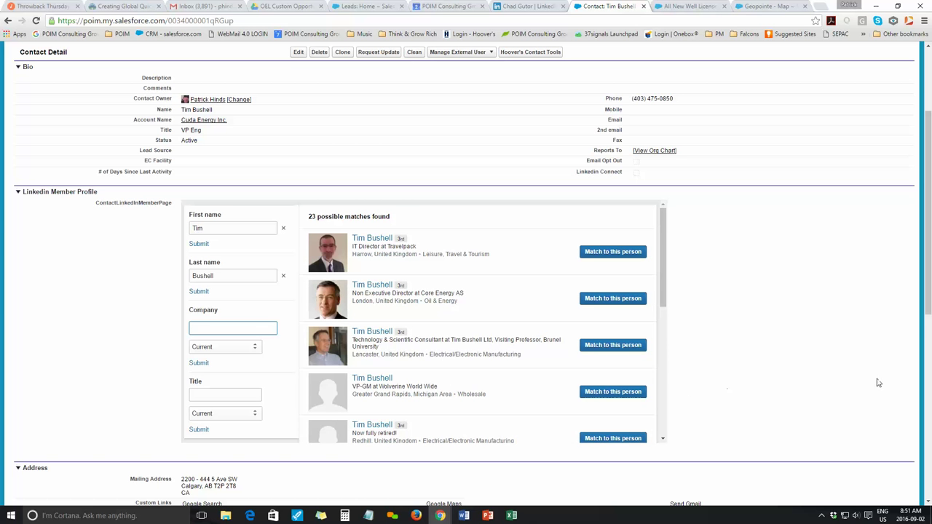
scroll(876, 381, "up", 1)
left_click(244, 200)
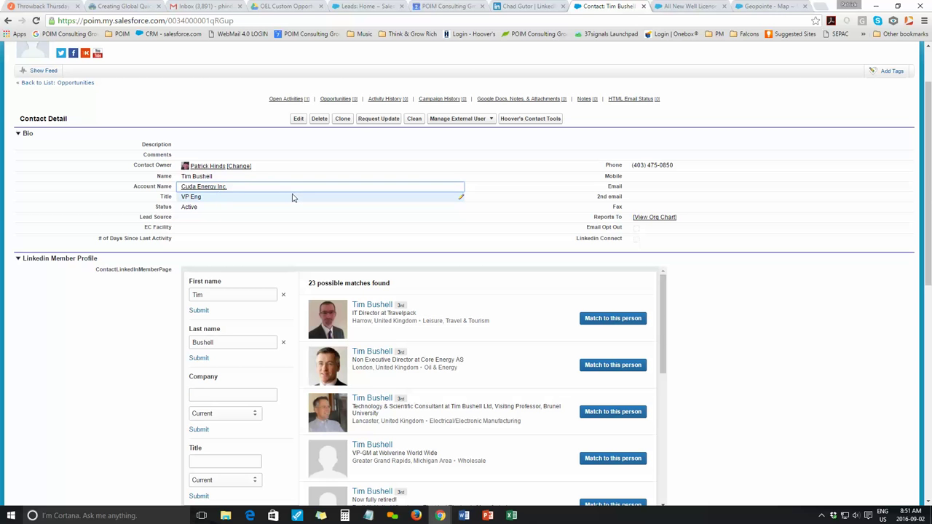
Step: Open the Cuda Energy Inc. account from the contact and review its contacts, open activities, partners and licence lists
left_click(223, 188)
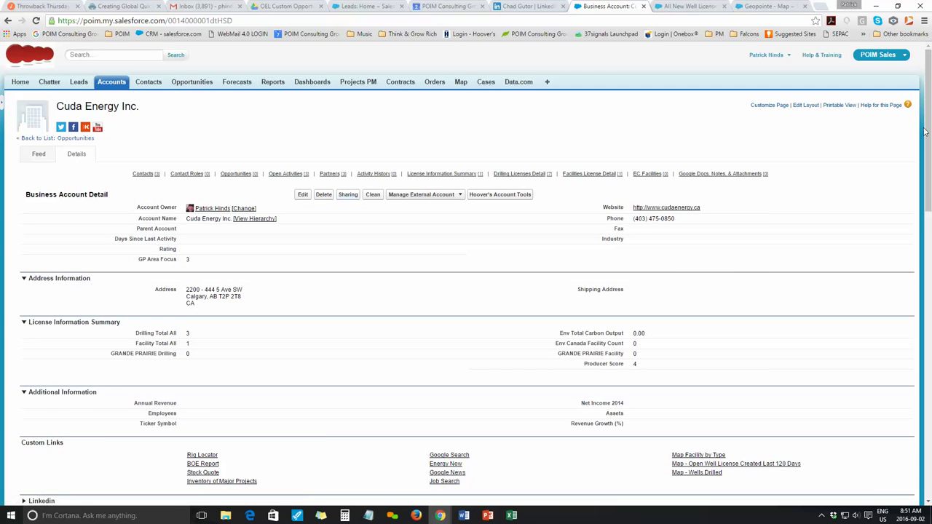
scroll(928, 149, "down", 1)
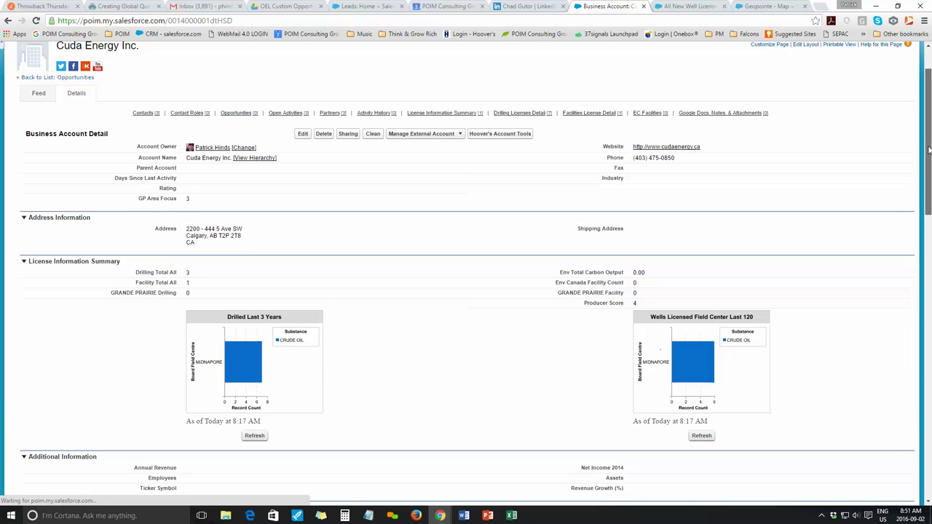
left_click_drag(928, 150, 916, 328)
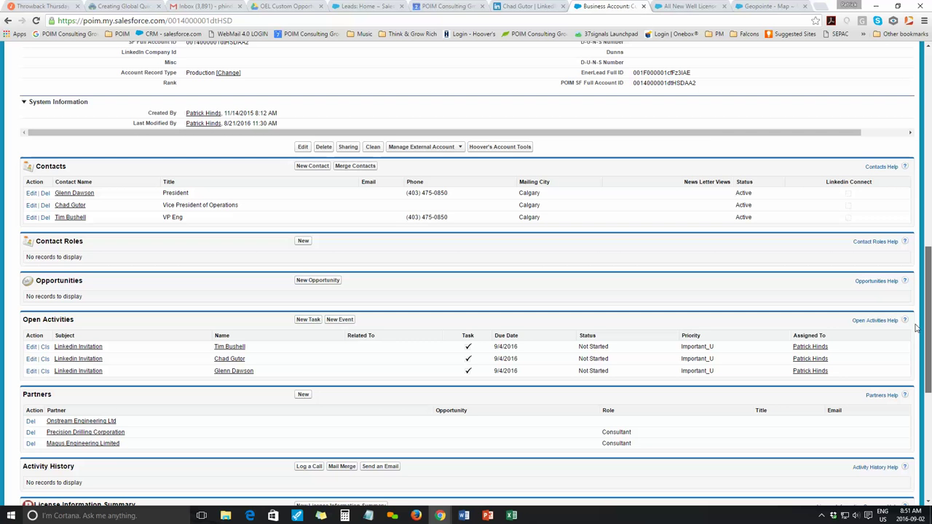
left_click_drag(911, 328, 912, 345)
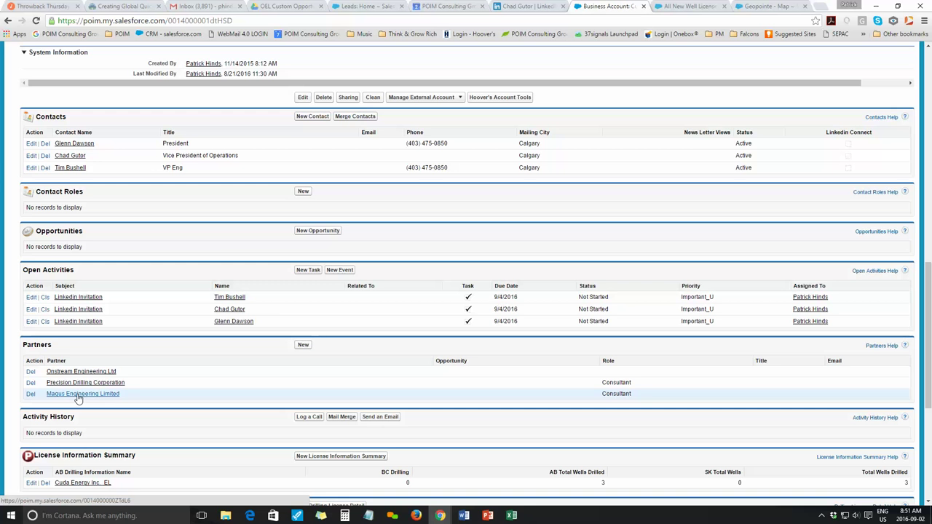
scroll(441, 450, "down", 4)
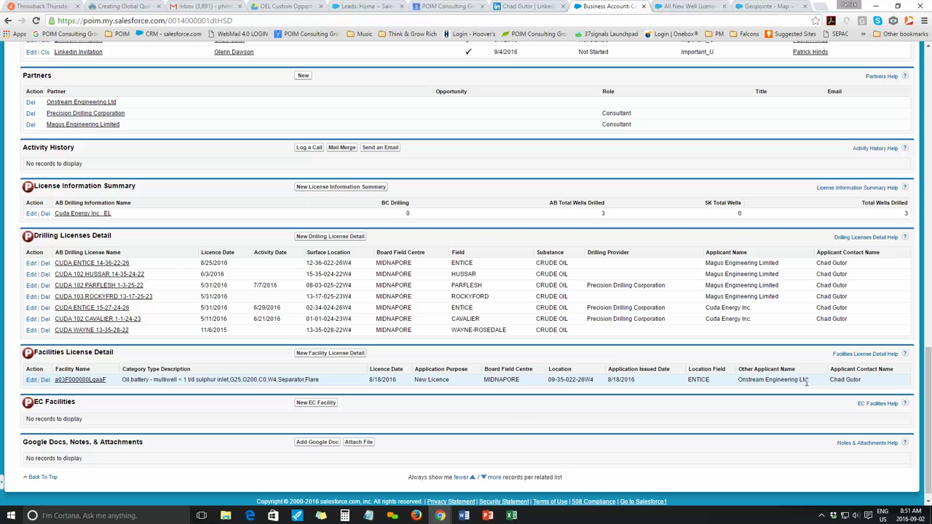
Step: Open the account's facility licence record separately, review its applicant and consultant contact information, and close it
middle_click(81, 379)
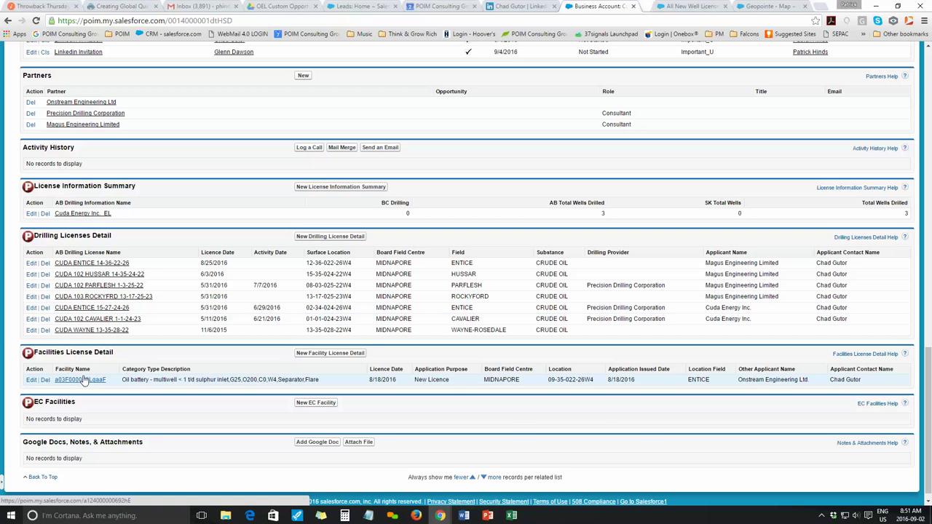
left_click(630, 7)
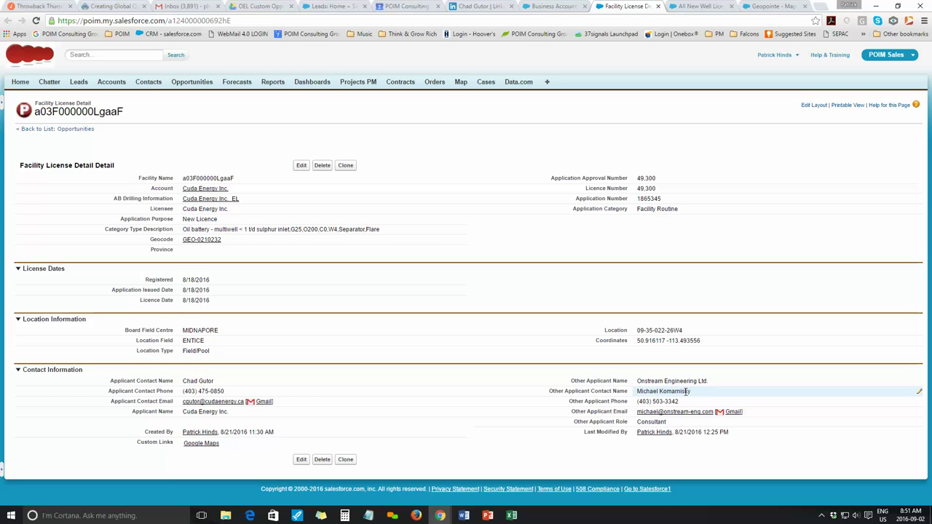
left_click(658, 6)
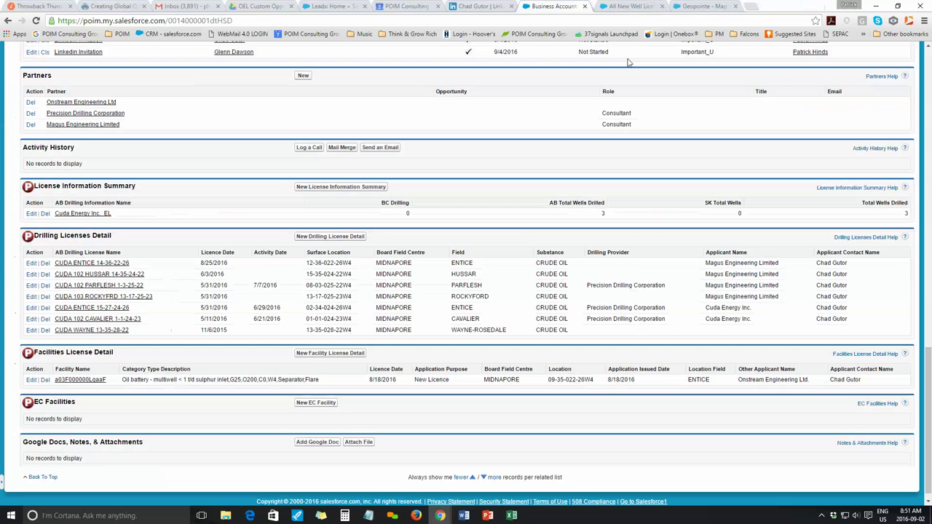
Step: Review the account's partners, open activities and contacts, and look at the All New Well License Last Week report
left_click_drag(929, 358, 928, 338)
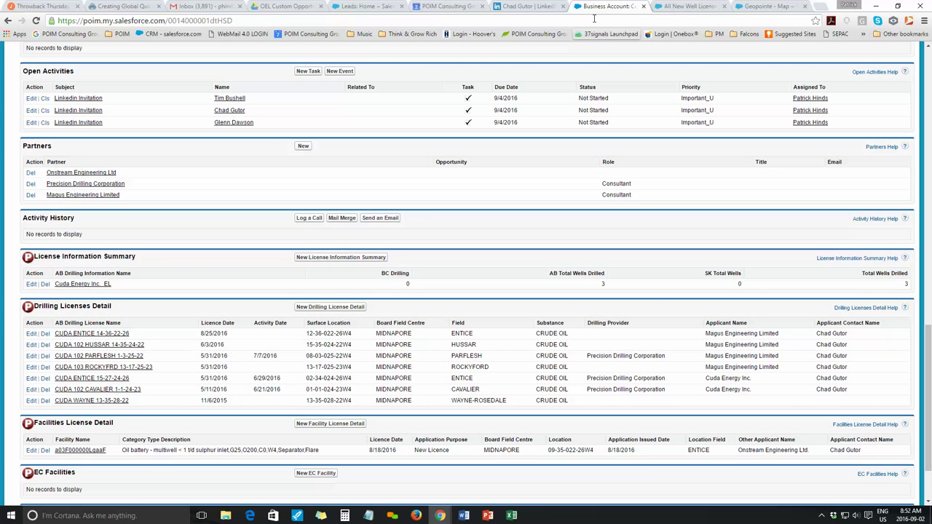
left_click_drag(928, 364, 930, 227)
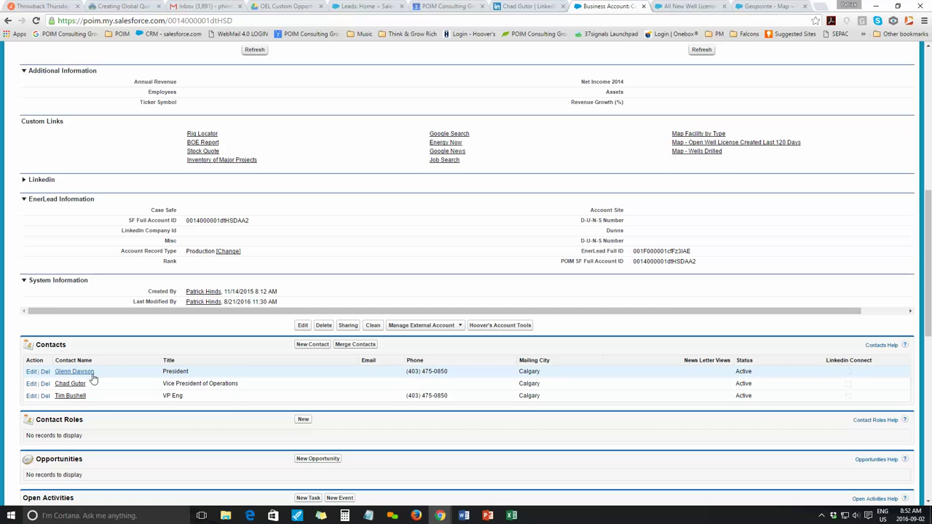
left_click_drag(925, 323, 925, 344)
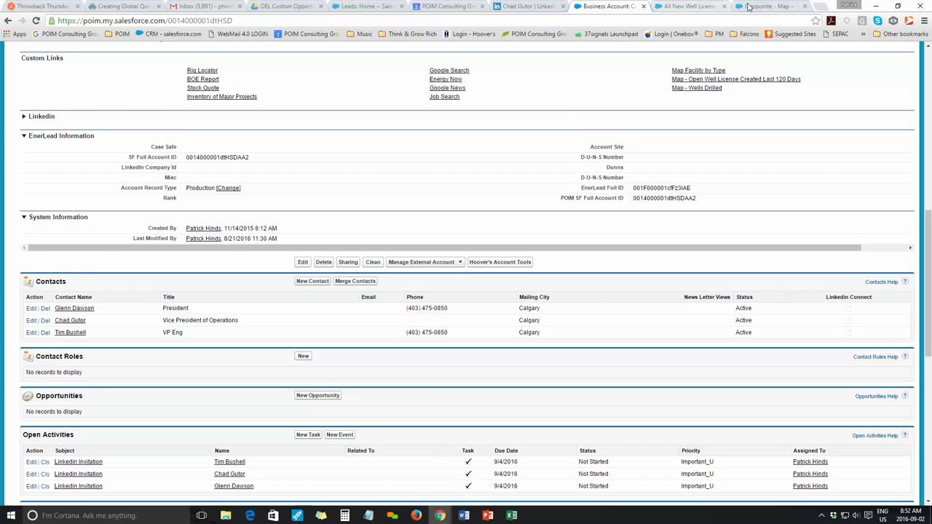
left_click(691, 7)
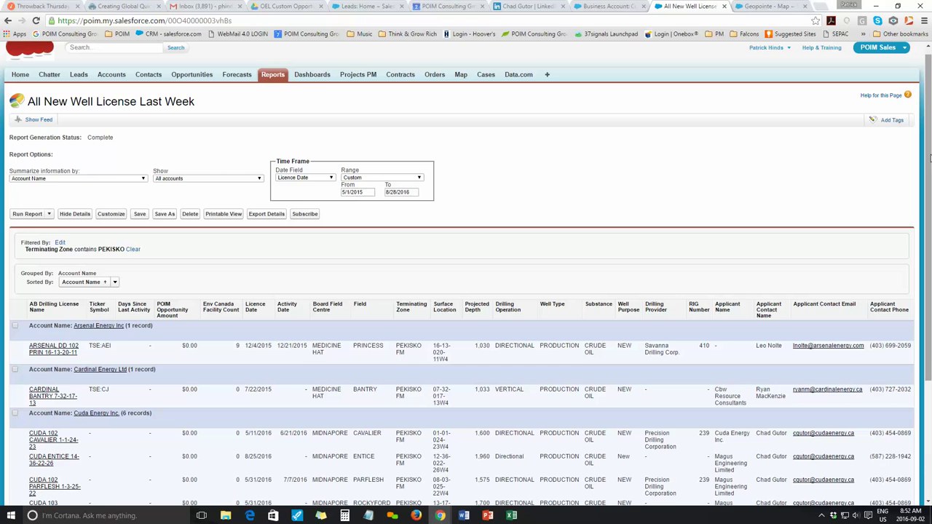
scroll(929, 157, "up", 1)
Step: Switch to the Geopointe map and hide the Facilities data set
left_click(777, 7)
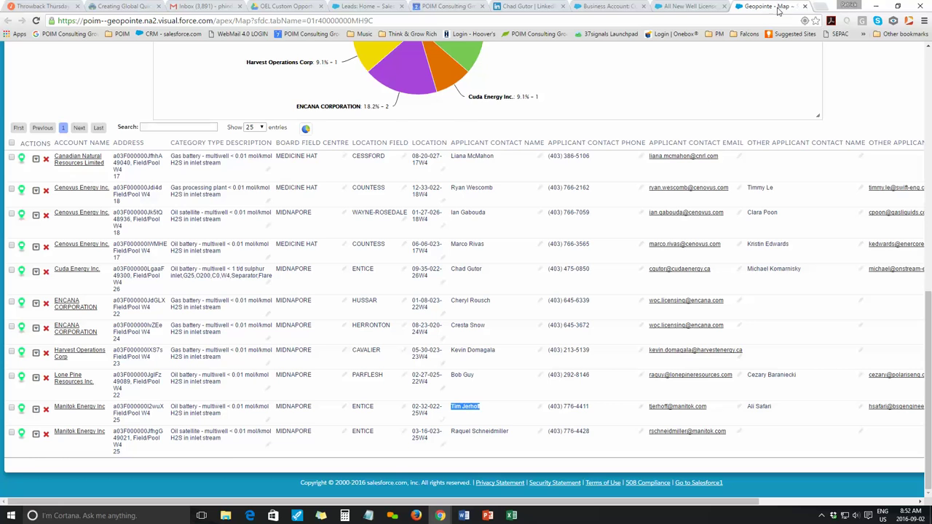
scroll(466, 291, "up", 4)
scroll(809, 227, "up", 3)
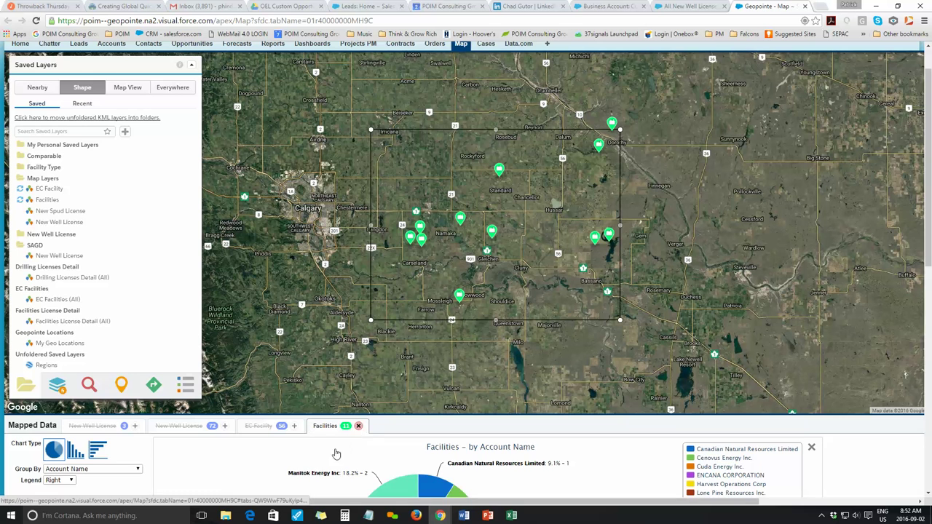
left_click(357, 425)
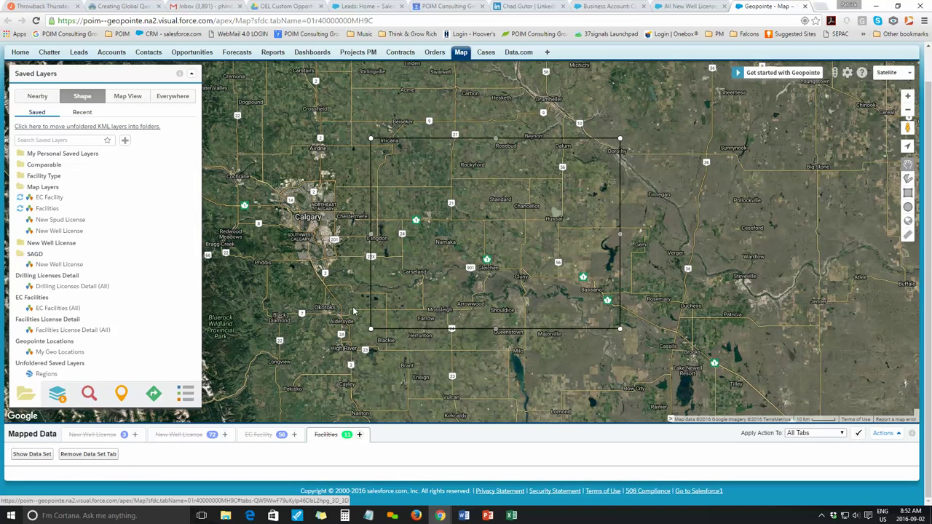
Step: Display the first New Well License data set on the map, review its licence records, and hide it again
left_click(135, 435)
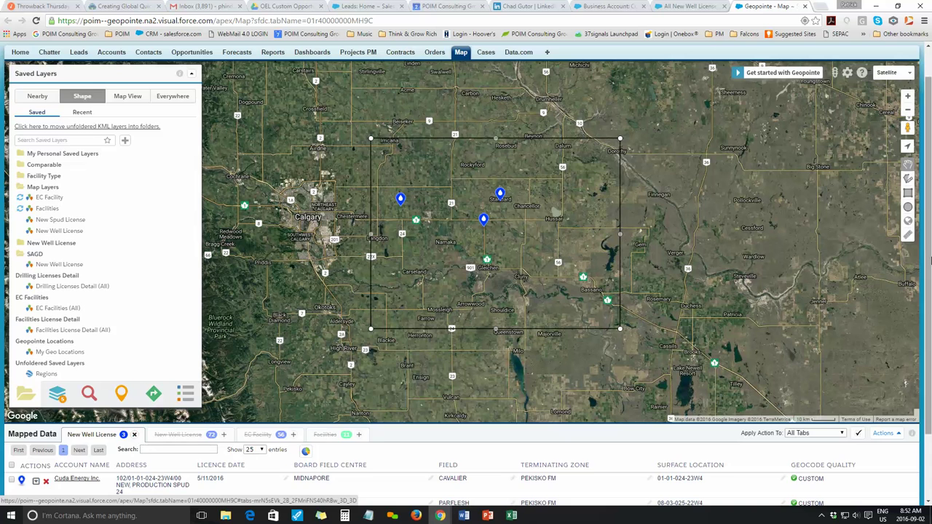
scroll(146, 501, "down", 2)
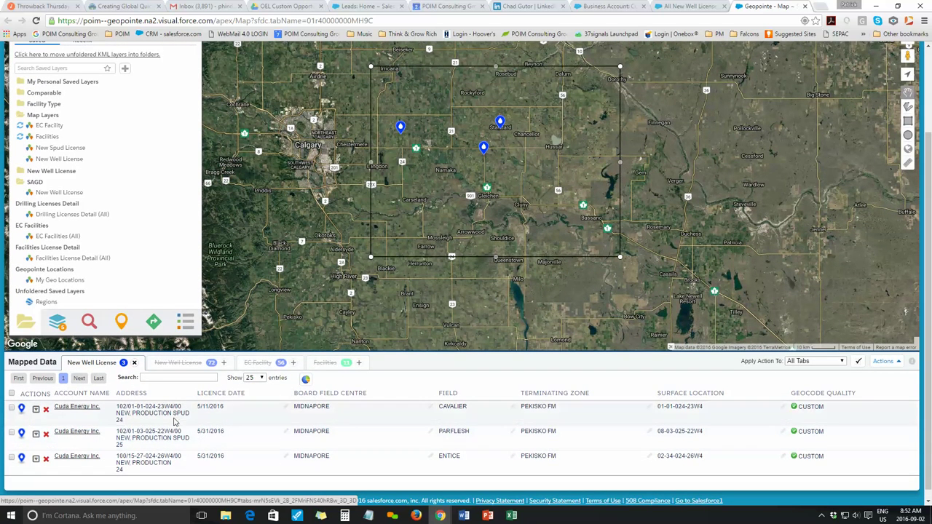
scroll(929, 256, "up", 2)
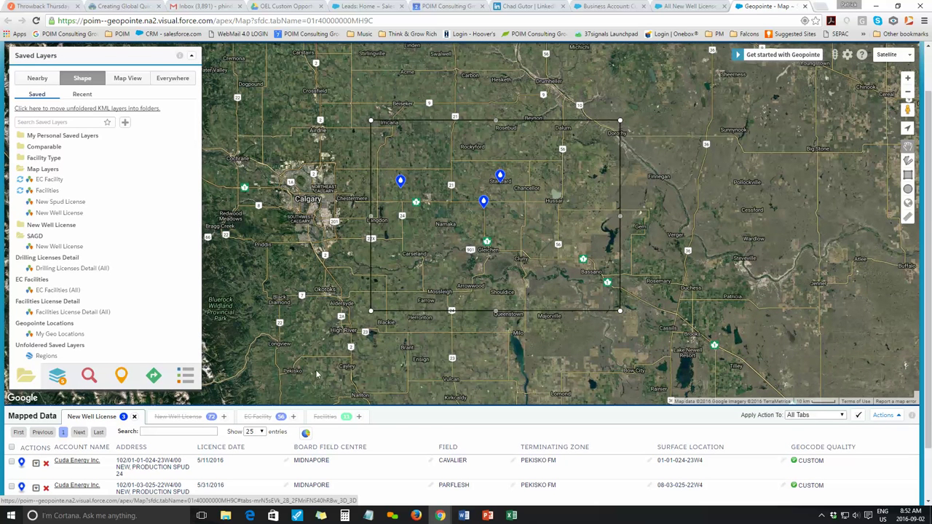
left_click(134, 416)
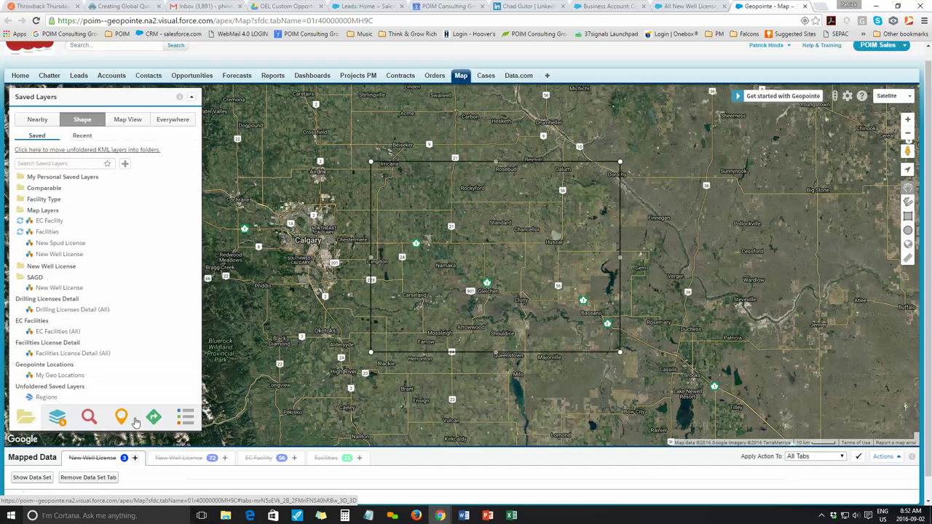
Step: Display the second New Well License data set, examine its pie chart by account name, and hide it again
left_click(180, 458)
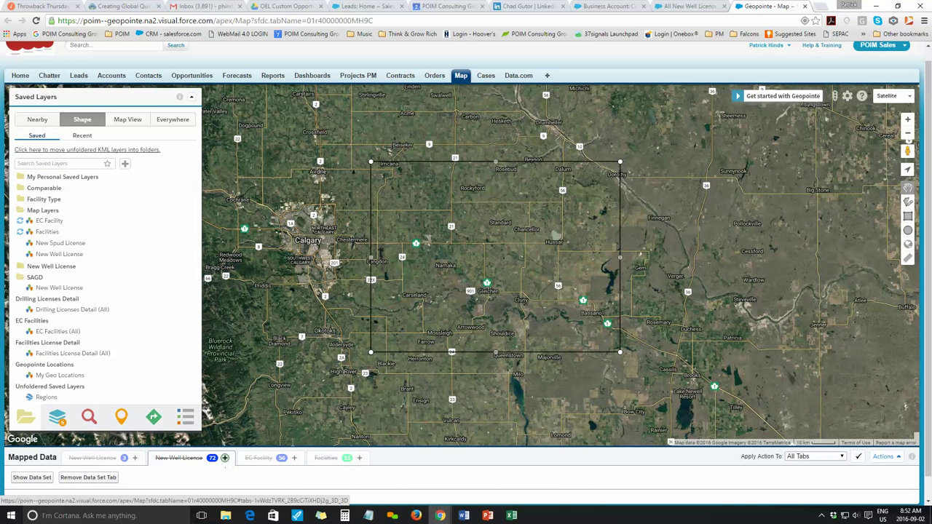
left_click(224, 458)
scroll(927, 286, "down", 2)
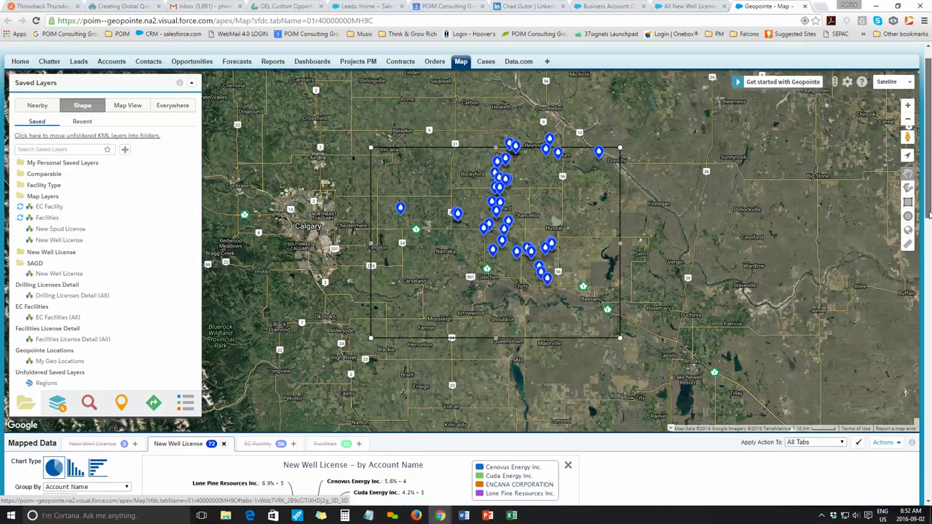
scroll(928, 253, "down", 2)
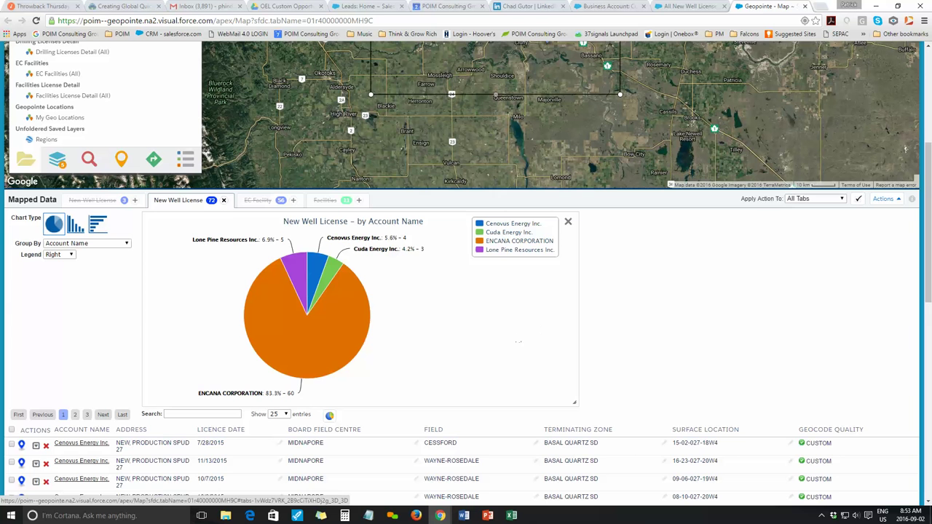
scroll(926, 186, "up", 1)
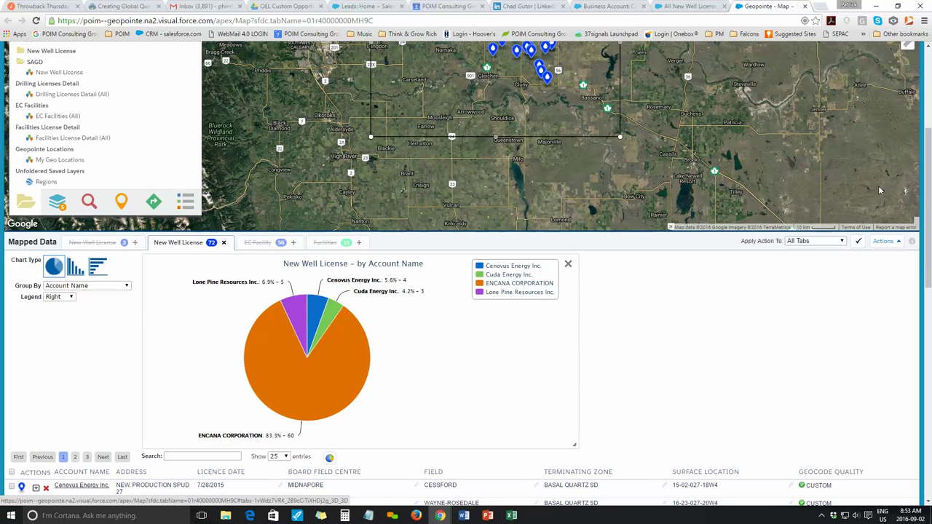
scroll(926, 187, "up", 1)
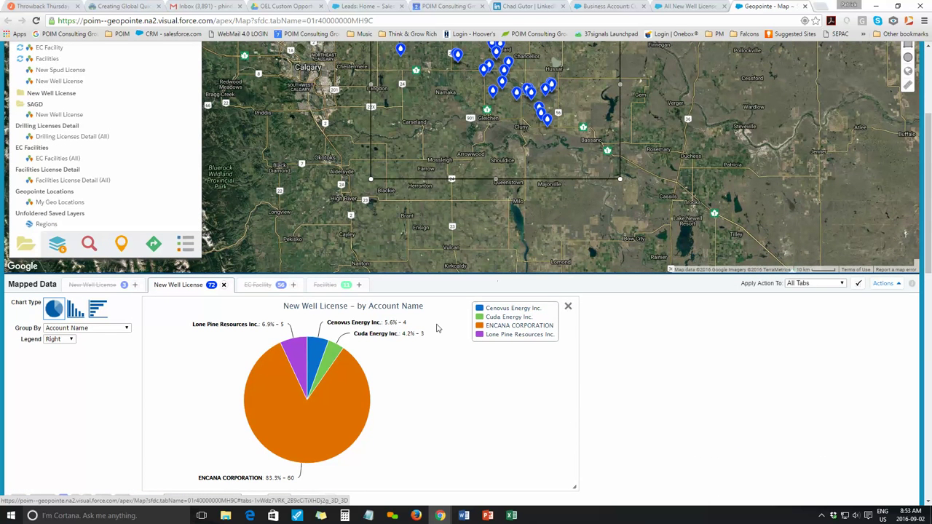
left_click(224, 286)
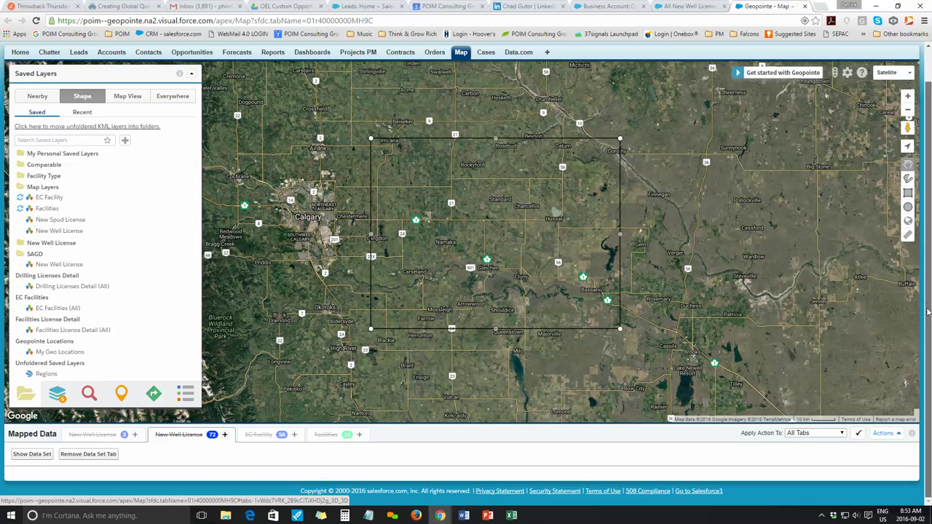
Step: Display the EC Facility data set, examine its account chart and facility list, and hide it again
left_click(295, 435)
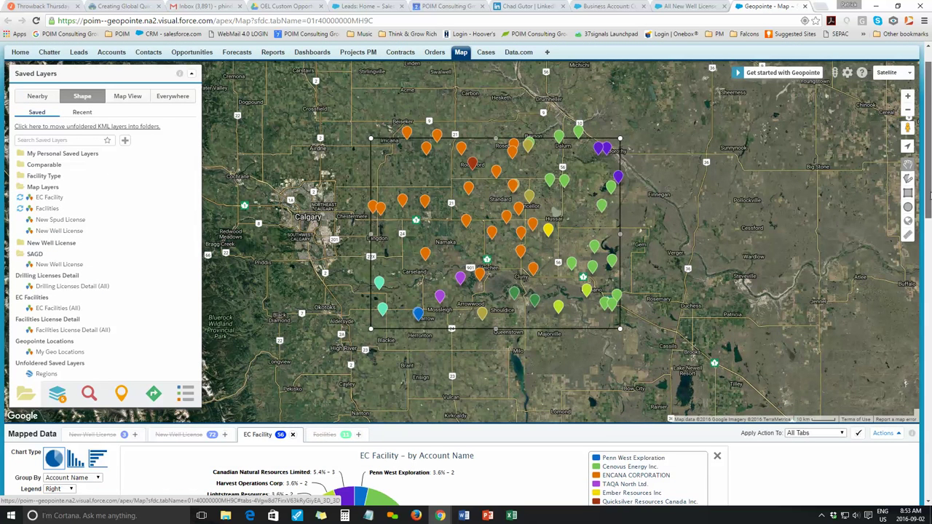
left_click_drag(929, 195, 929, 220)
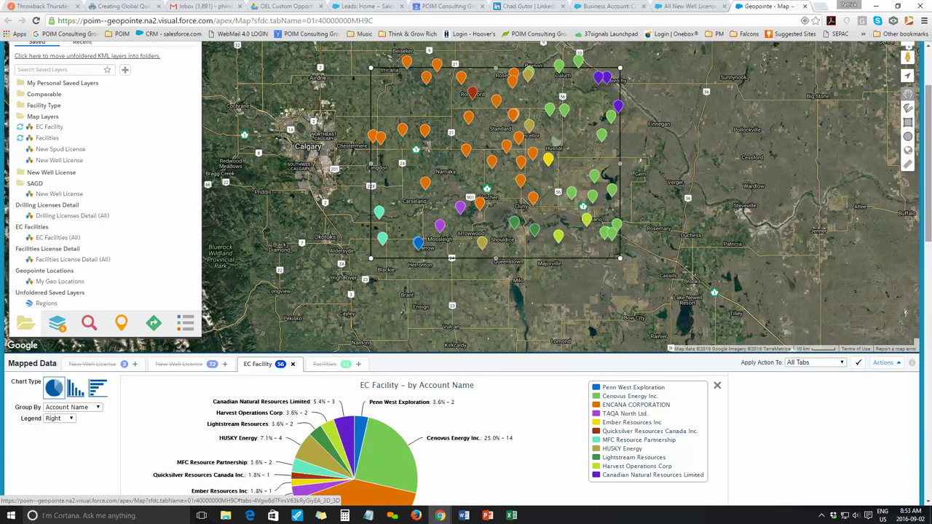
left_click_drag(929, 206, 928, 272)
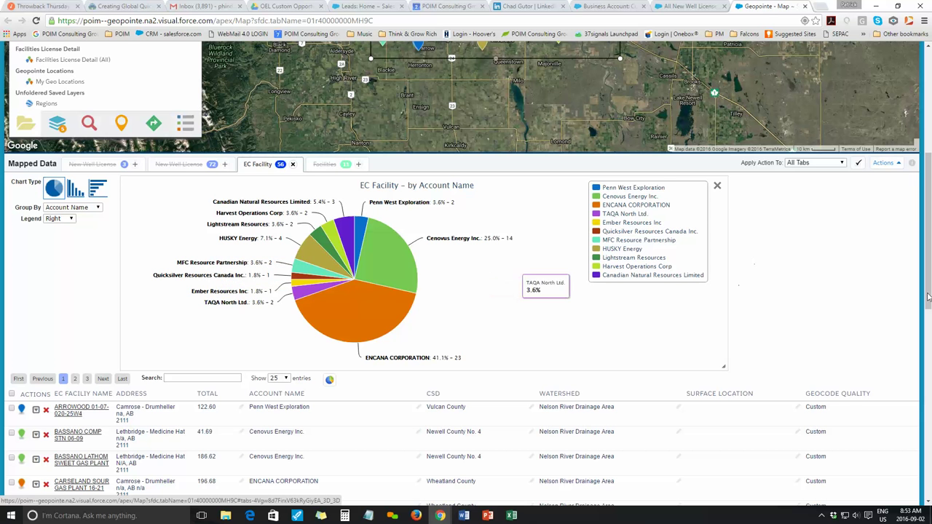
left_click_drag(929, 211, 928, 306)
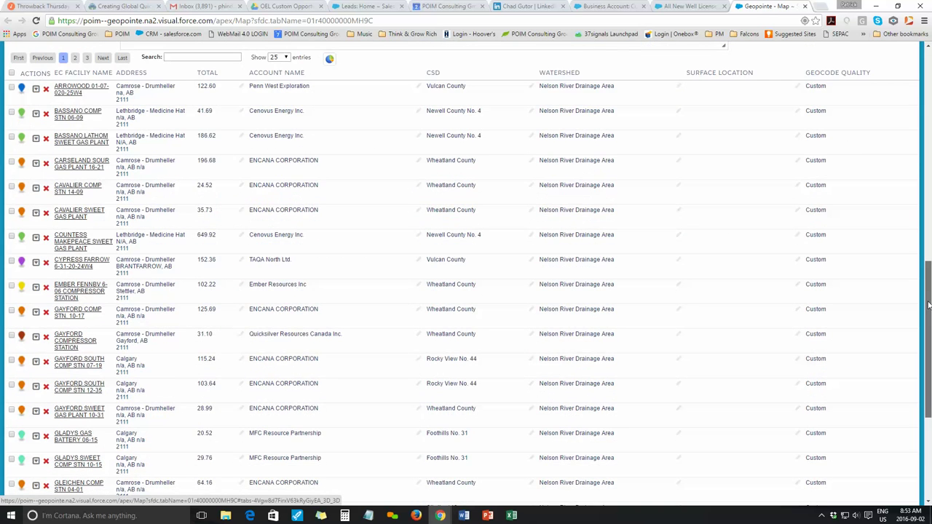
scroll(470, 340, "up", 5)
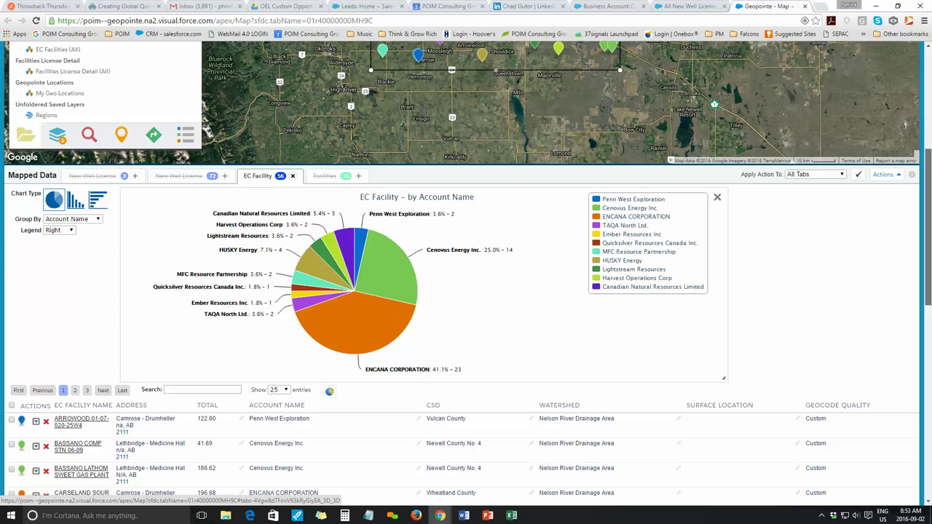
left_click(292, 177)
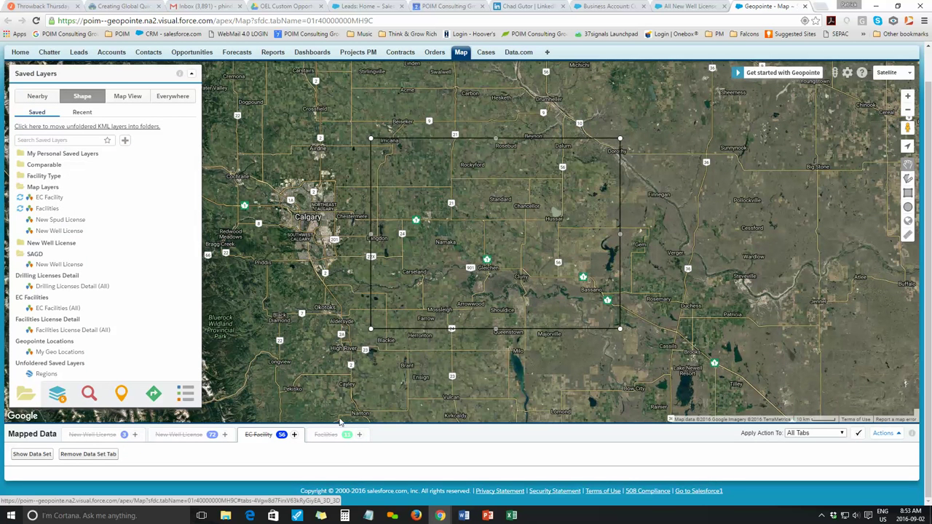
Step: Display the Facilities data set on the map and review its account chart and list of applicant contacts
left_click(359, 435)
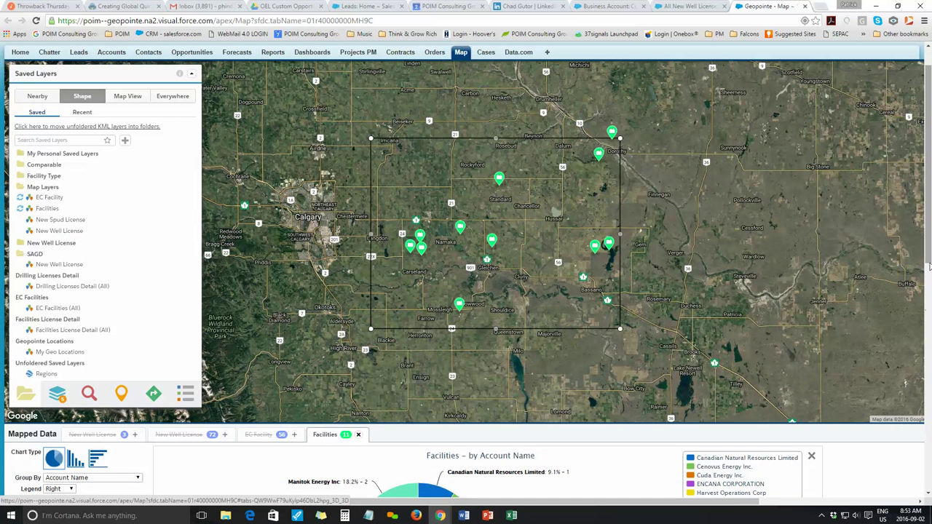
left_click_drag(928, 212, 929, 266)
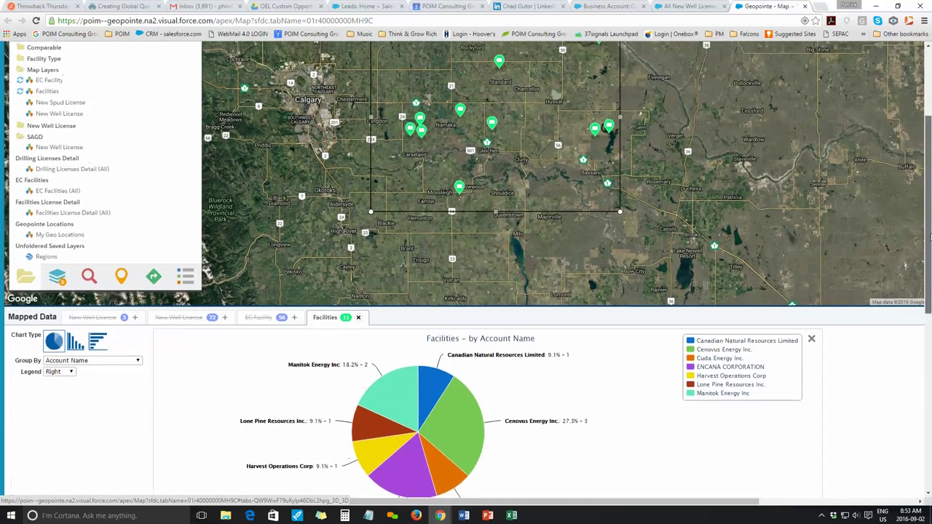
scroll(929, 270, "down", 1)
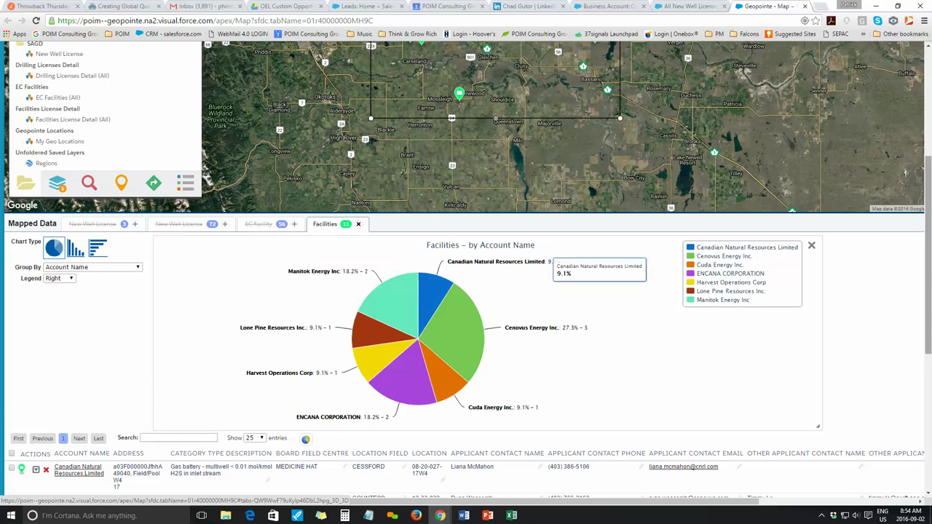
left_click_drag(930, 199, 930, 339)
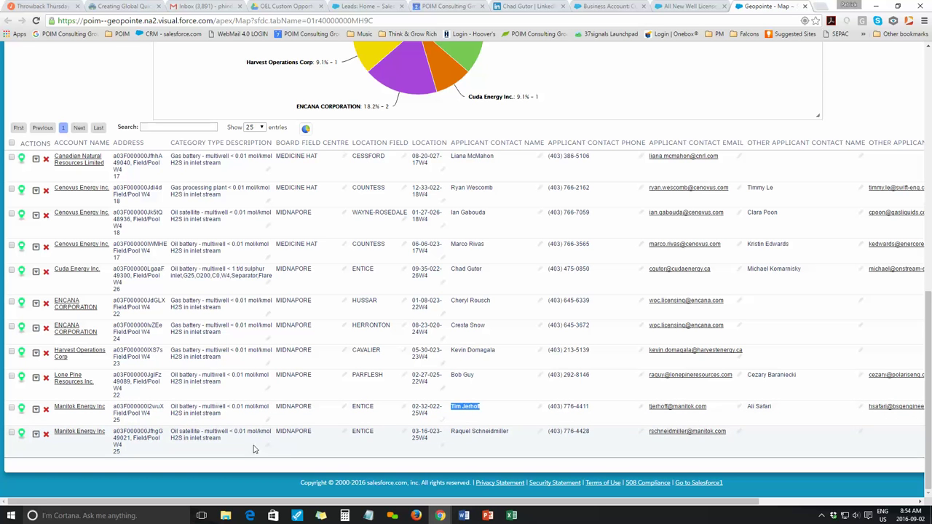
Step: Copy the applicant contact's name from the first Manitok Energy facility record and look that person up in LinkedIn's people search
right_click(464, 408)
left_click(488, 413)
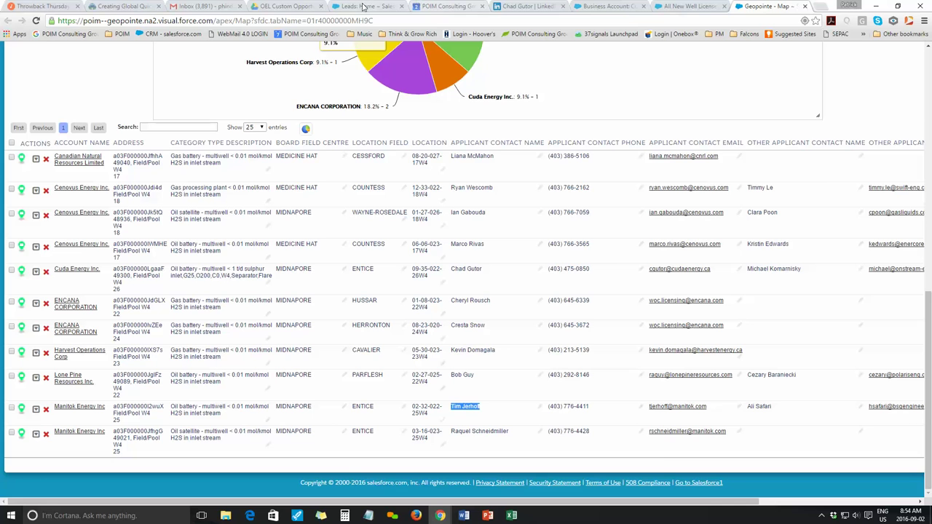
left_click(521, 7)
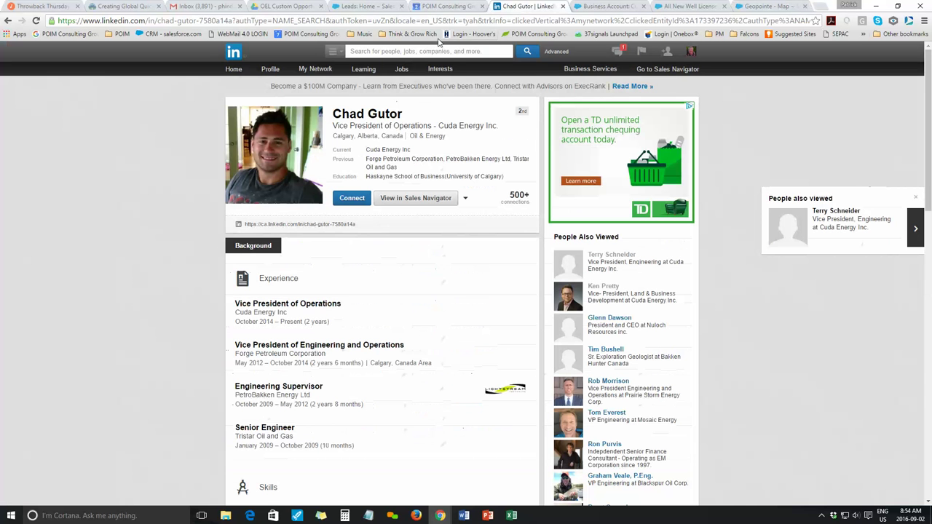
right_click(384, 51)
left_click(409, 110)
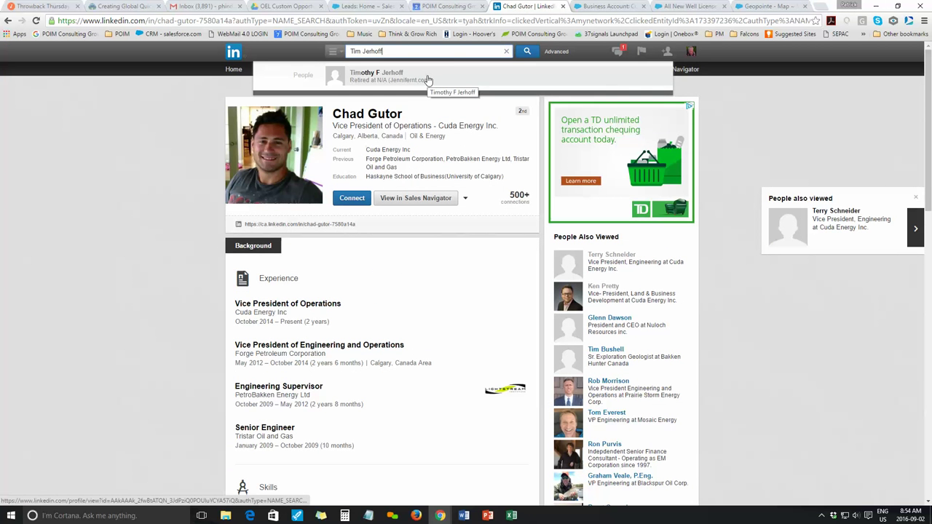
left_click(144, 170)
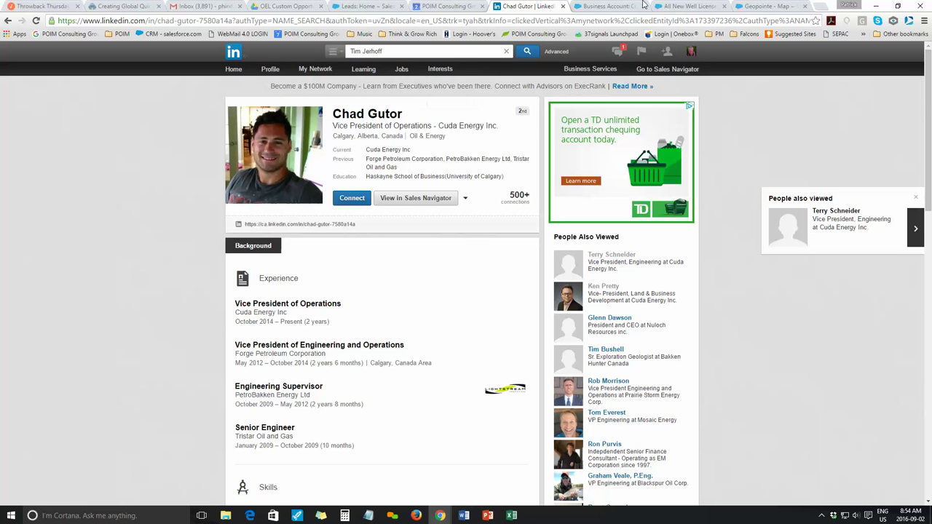
Step: Switch to the Cuda Energy Inc. account in Salesforce and review its contacts, open activities, partners, drilling licences and facility licences
left_click(624, 5)
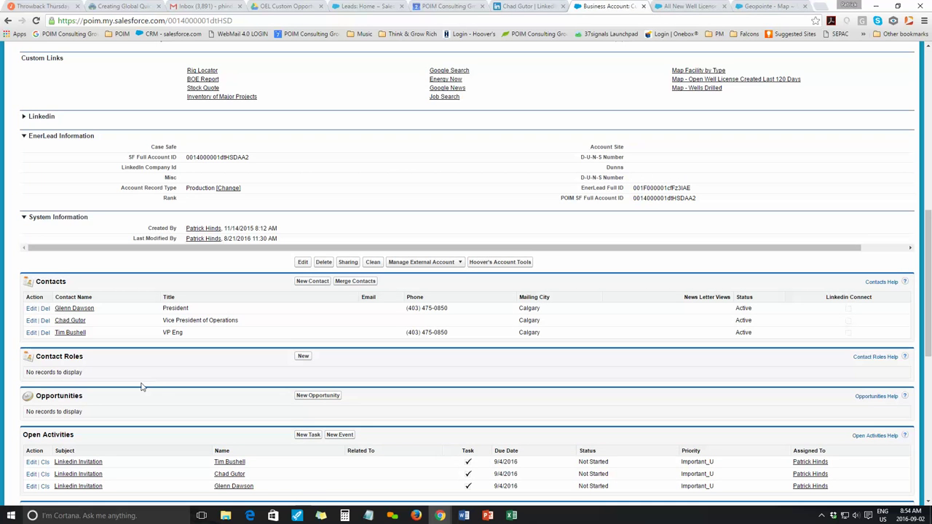
left_click_drag(928, 335, 930, 437)
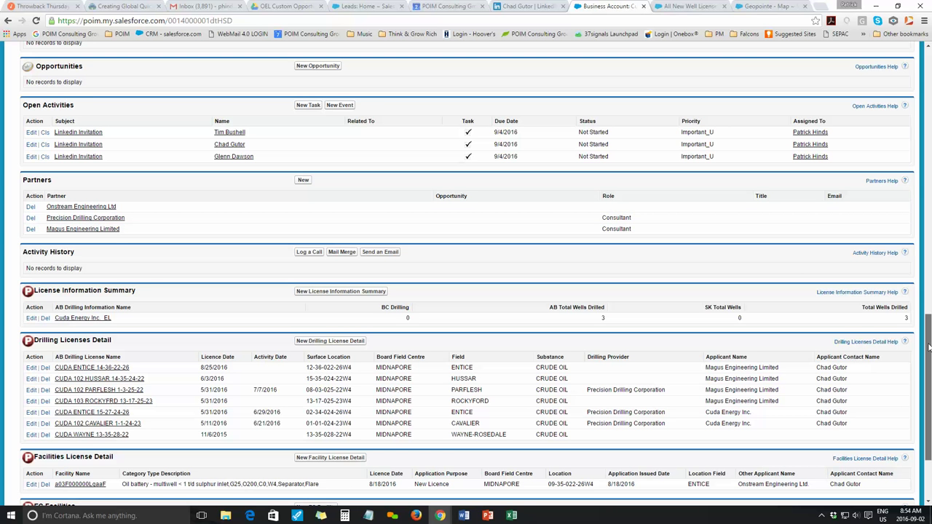
scroll(929, 348, "down", 3)
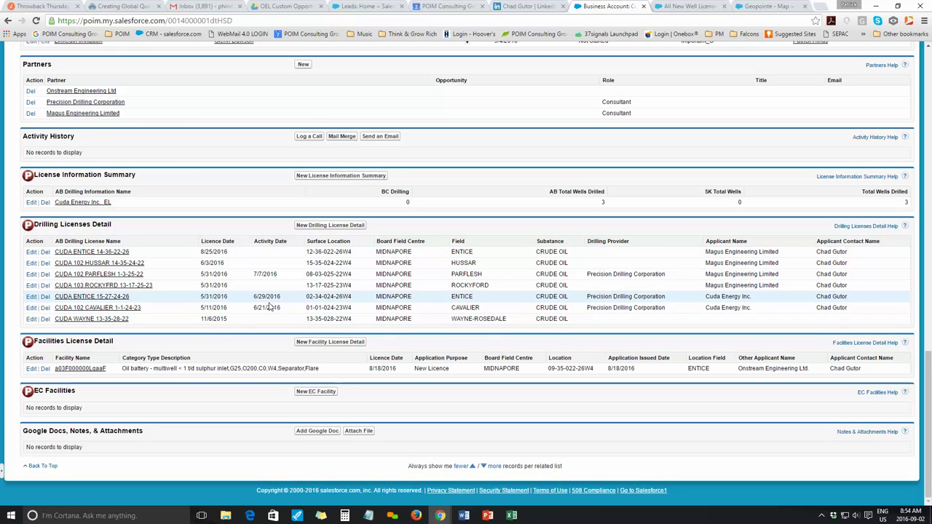
left_click_drag(929, 395, 928, 303)
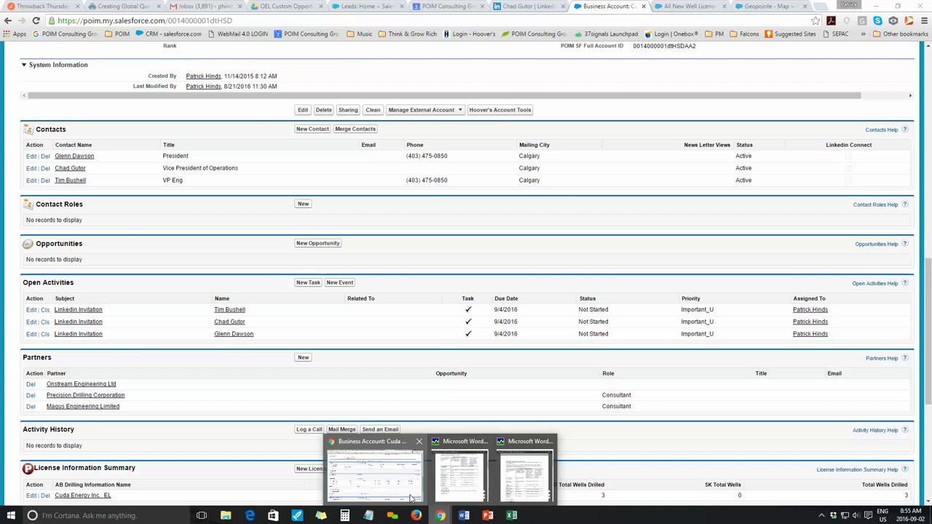
Step: Return to the Geopointe map and review the Facilities pie chart by account name together with the facility list
left_click(783, 7)
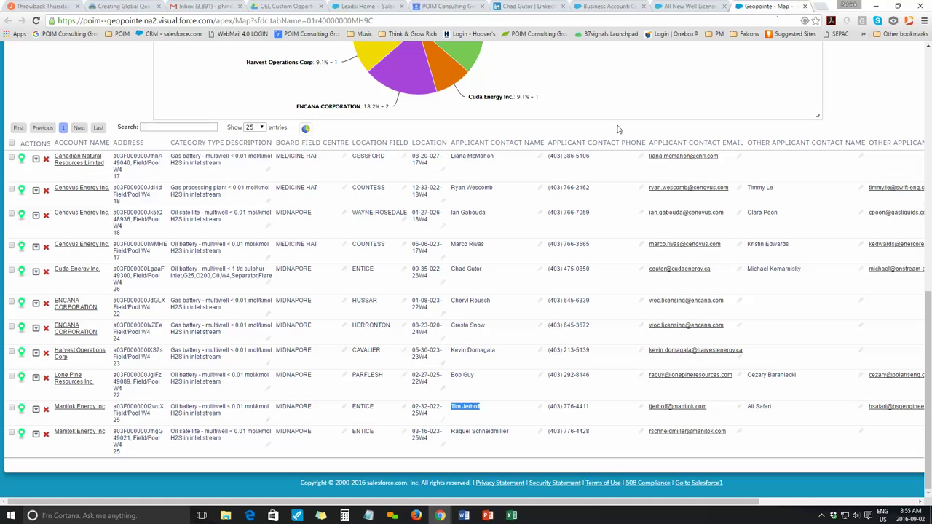
scroll(928, 295, "up", 2)
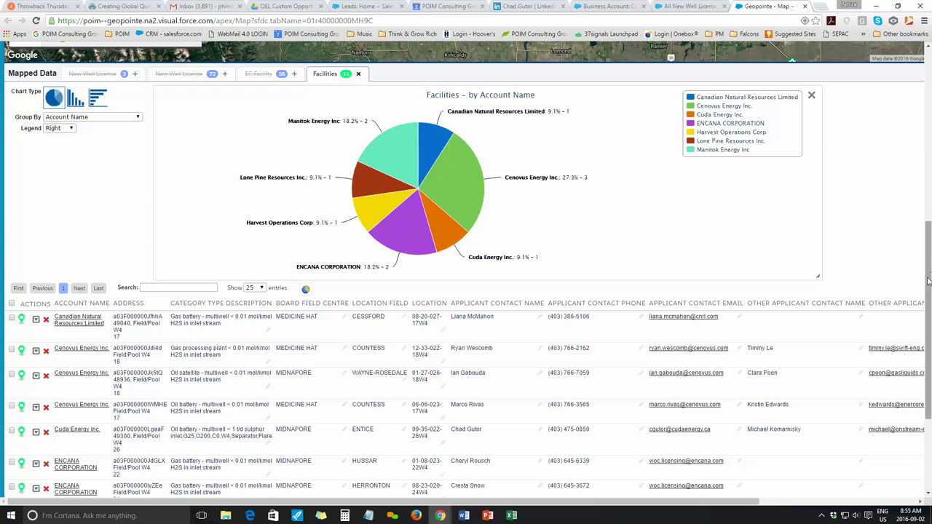
mouse_move(929, 288)
left_mouse_down()
mouse_move(931, 380)
mouse_move(930, 297)
left_mouse_up()
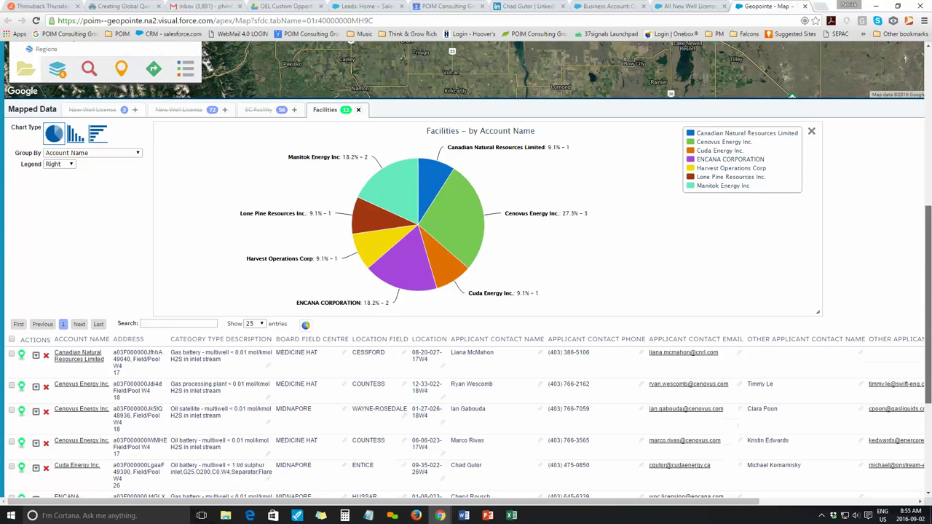